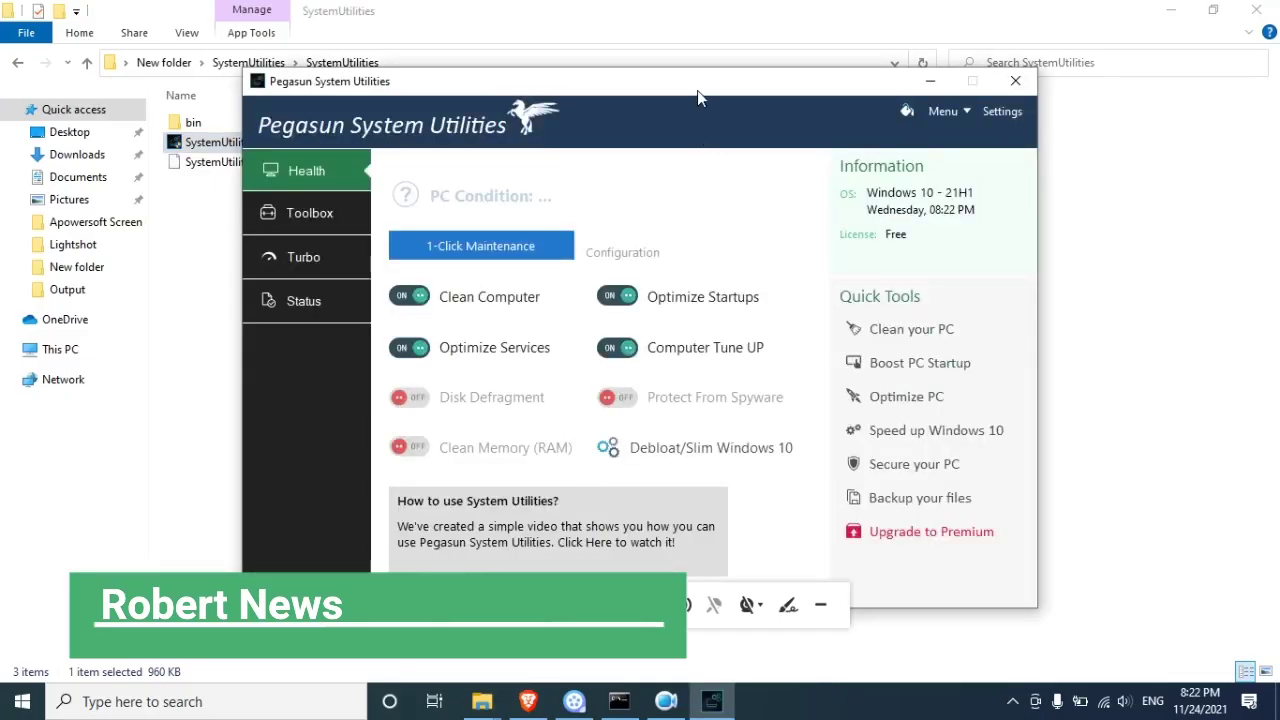
# Step: Move the window up, toggle Clean Computer off and back on, and preview 1-Click Maintenance options
pyautogui.moveTo(697, 90); pyautogui.dragTo(683, 49)
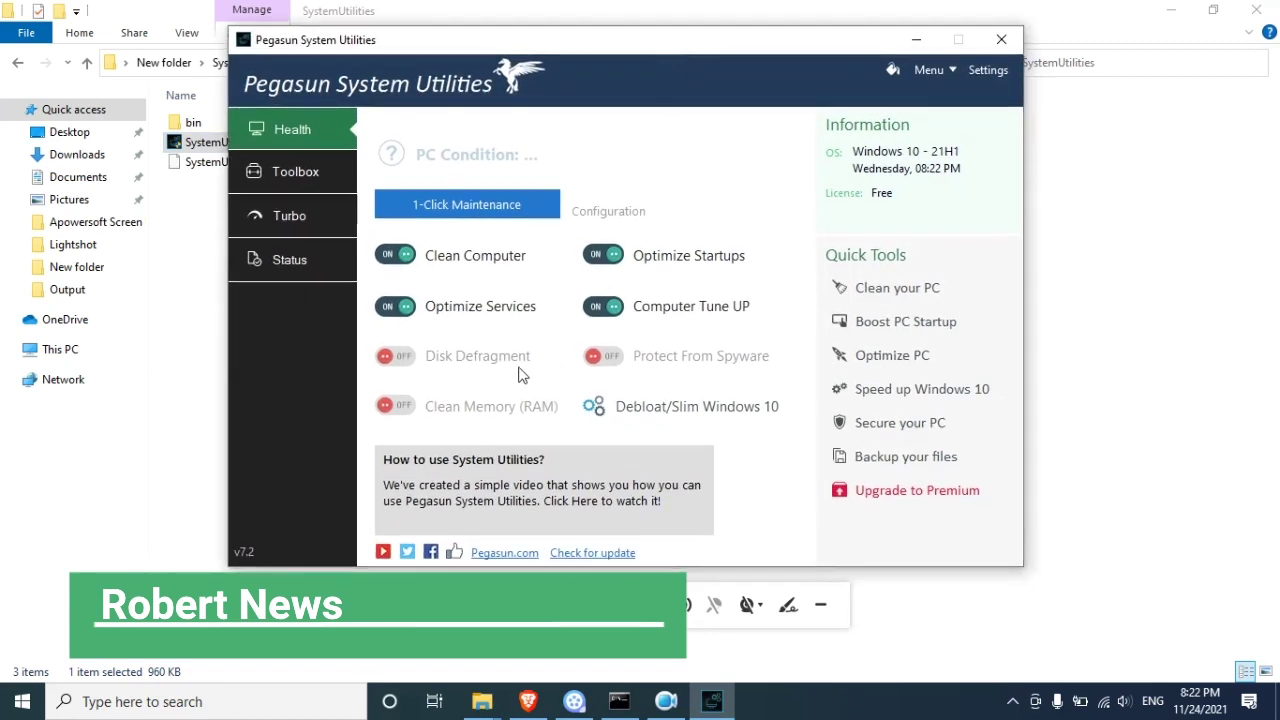
pyautogui.click(388, 262)
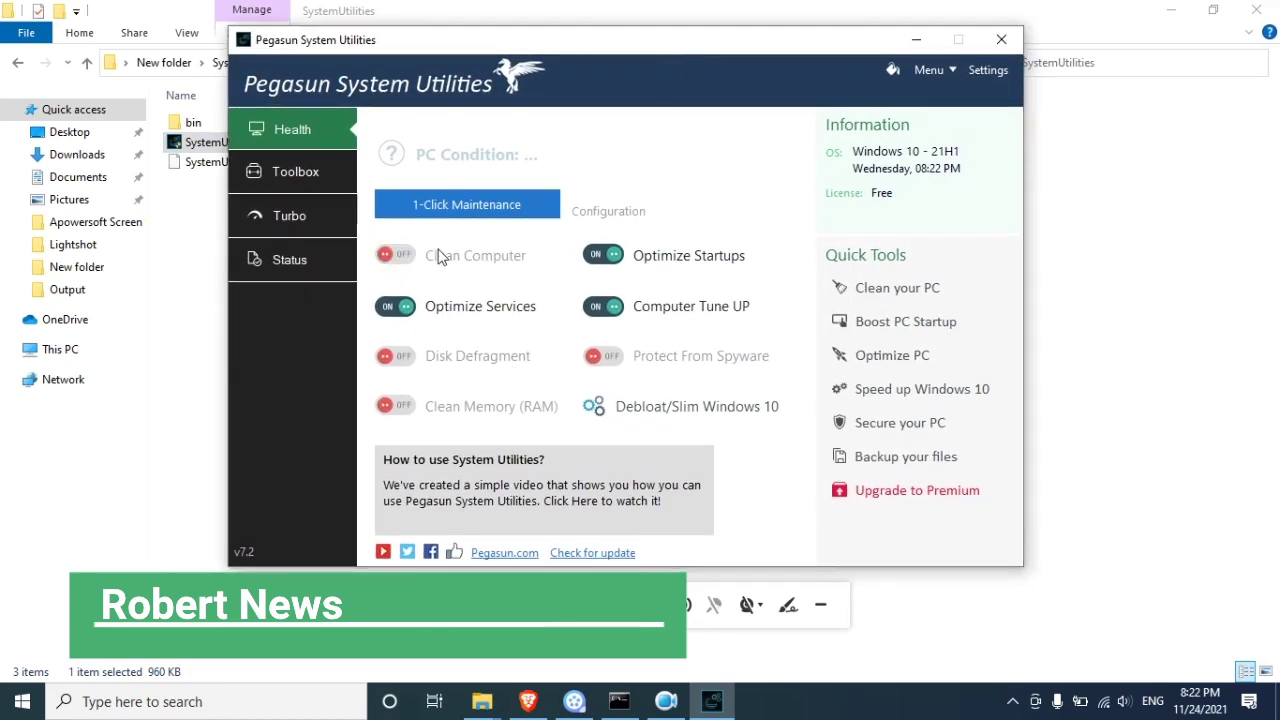
pyautogui.click(411, 257)
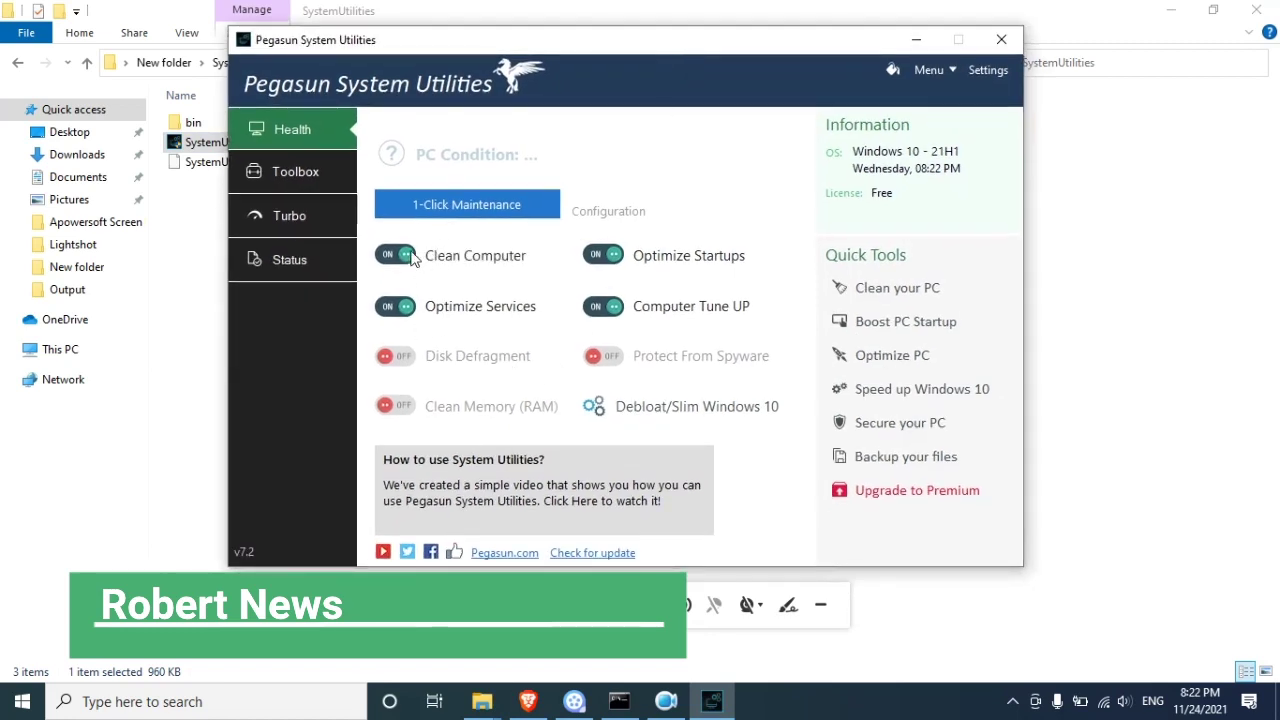
pyautogui.click(459, 203)
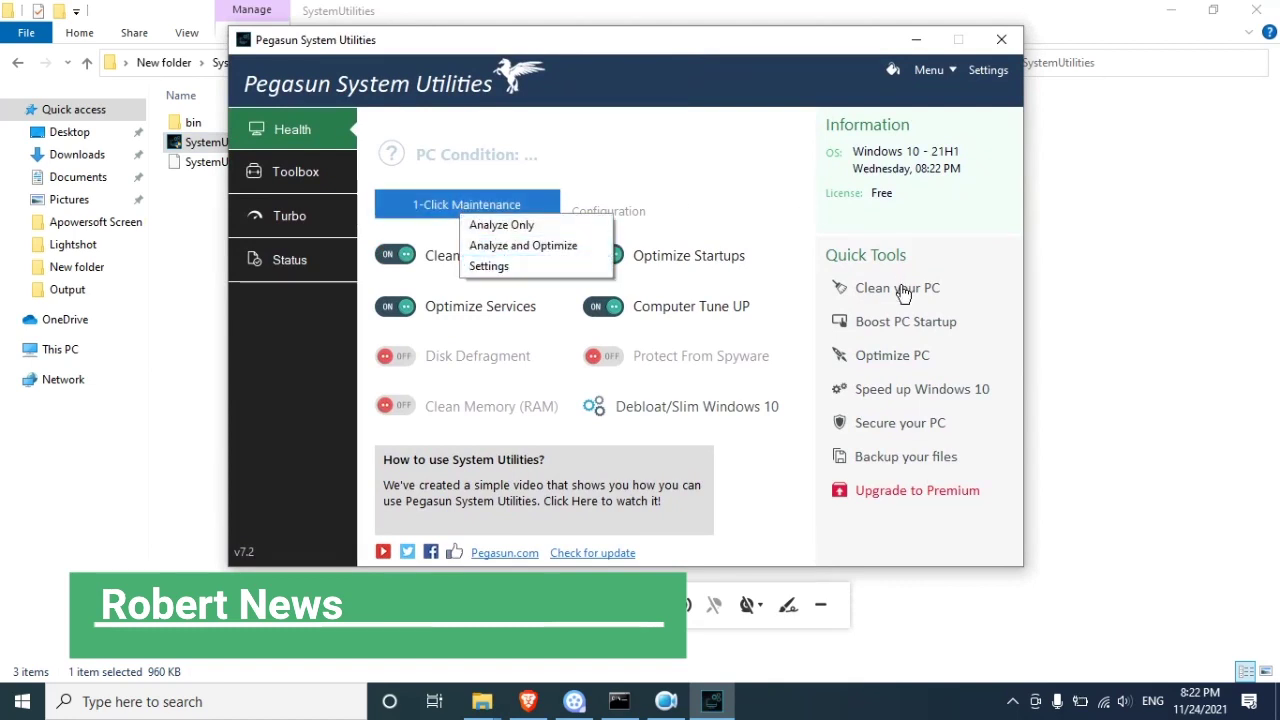
pyautogui.click(706, 219)
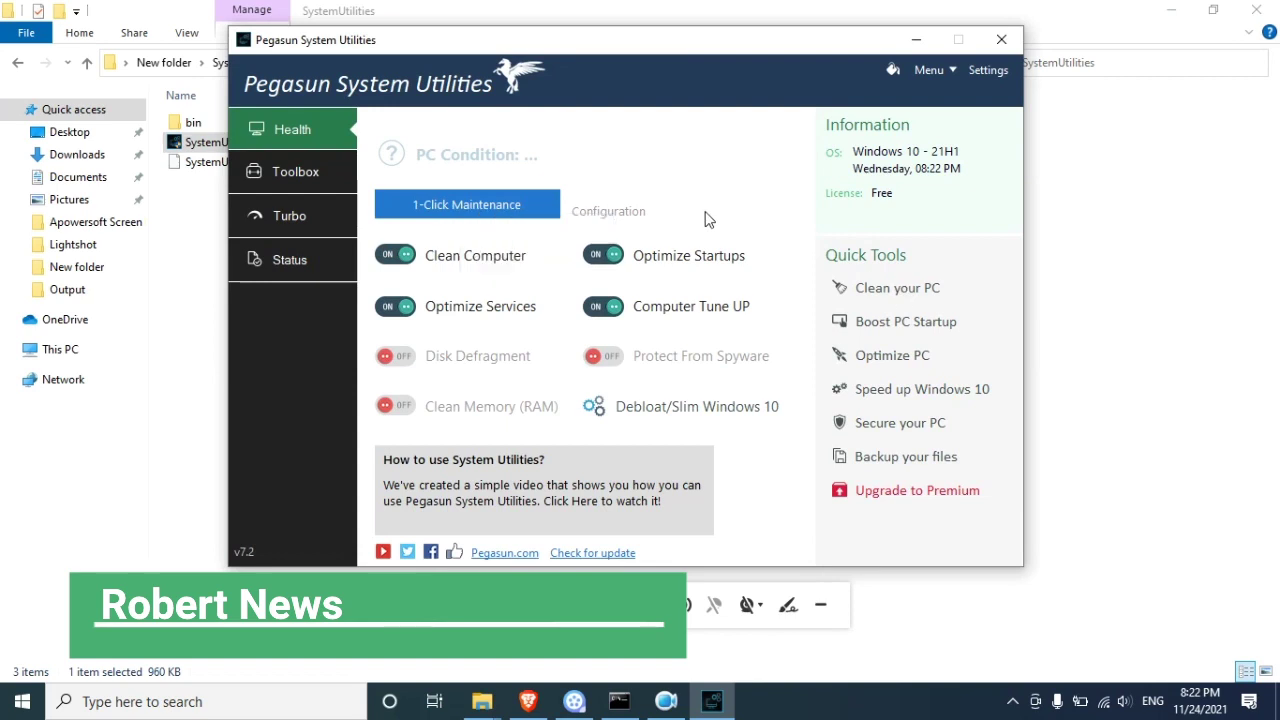
# Step: Open the PC Cleaner and clean the checked junk locations
pyautogui.click(873, 298)
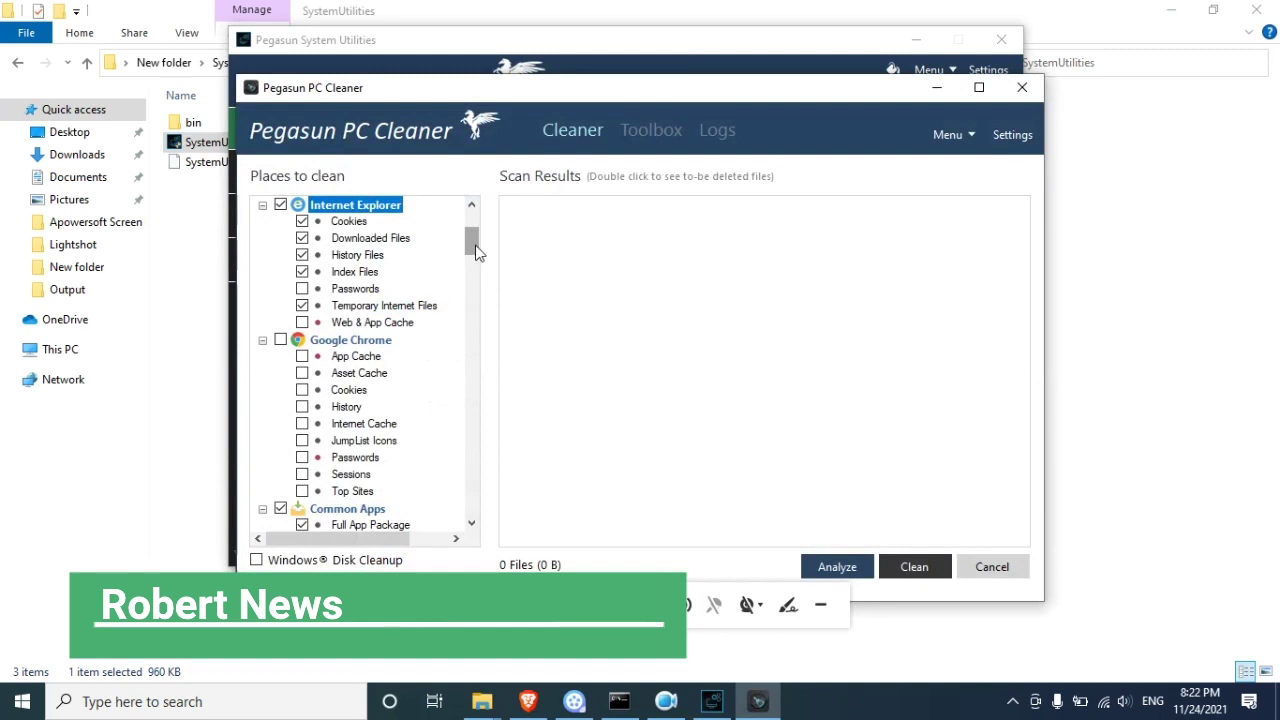
pyautogui.moveTo(476, 251); pyautogui.dragTo(527, 518)
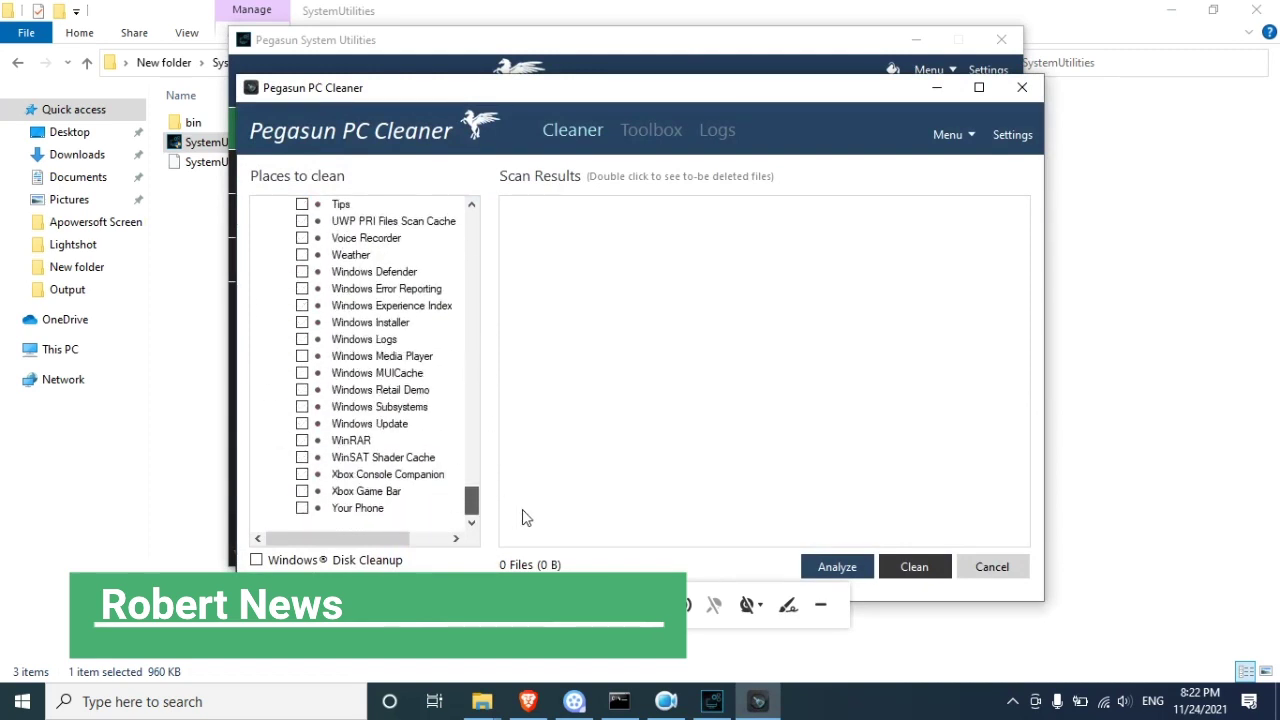
pyautogui.click(922, 567)
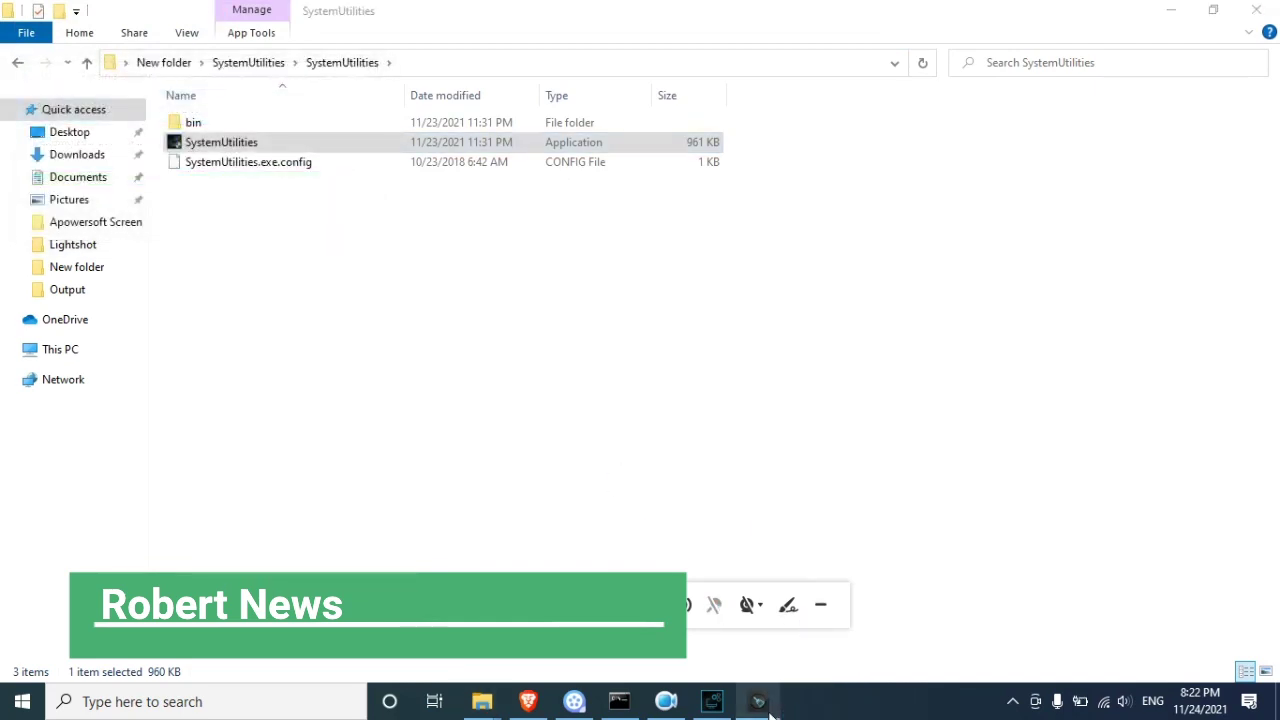
# Step: Finish cleaning, re-analyze, clean the remaining junk, then close the PC Cleaner
pyautogui.click(770, 712)
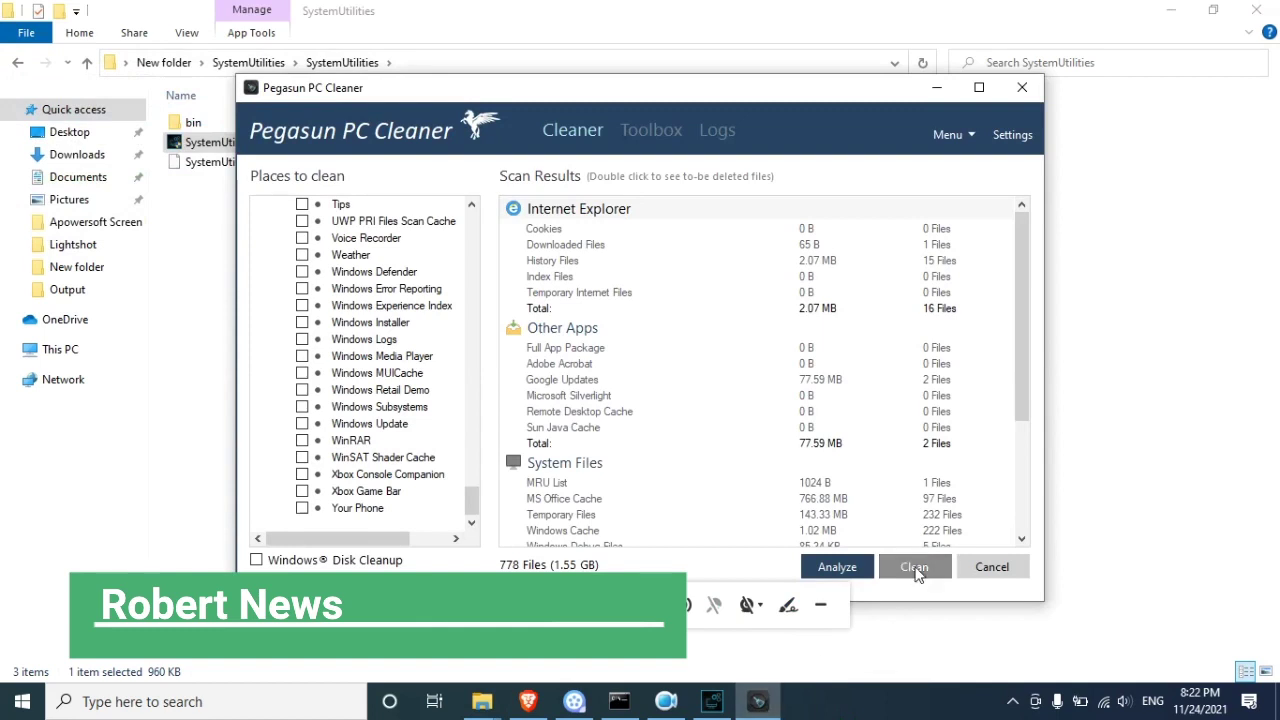
pyautogui.click(914, 567)
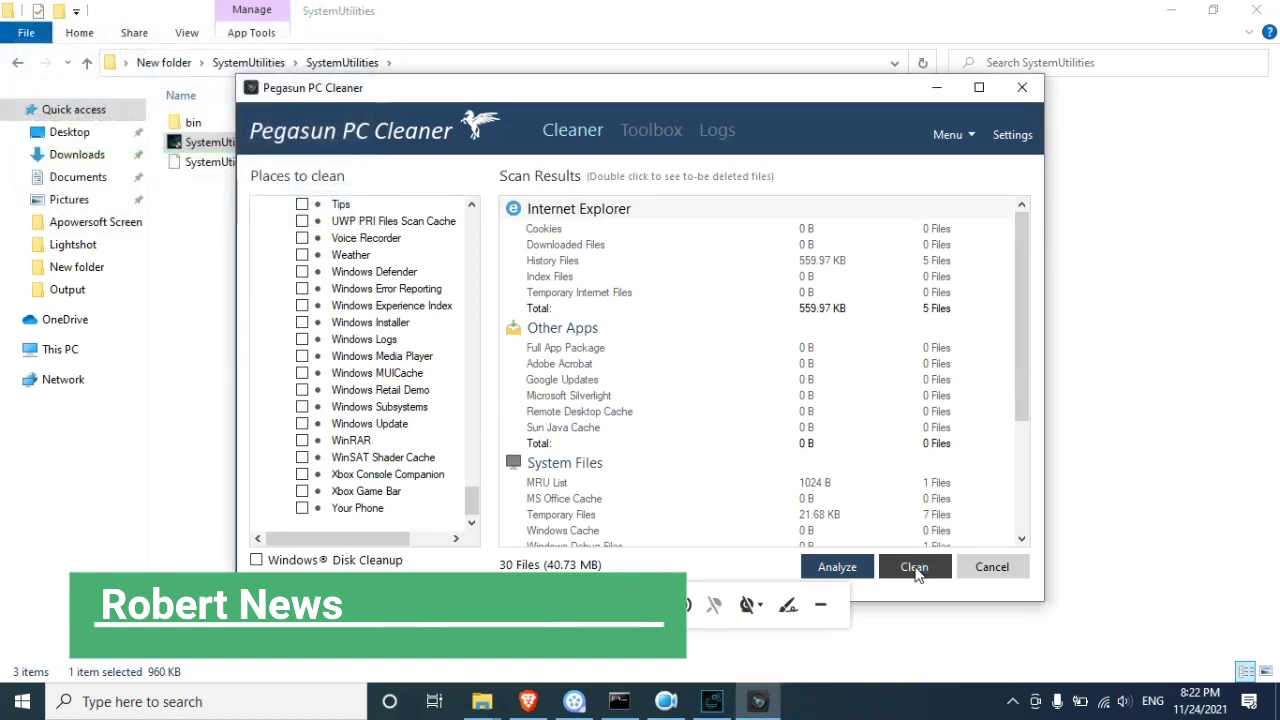
pyautogui.click(843, 567)
pyautogui.click(918, 567)
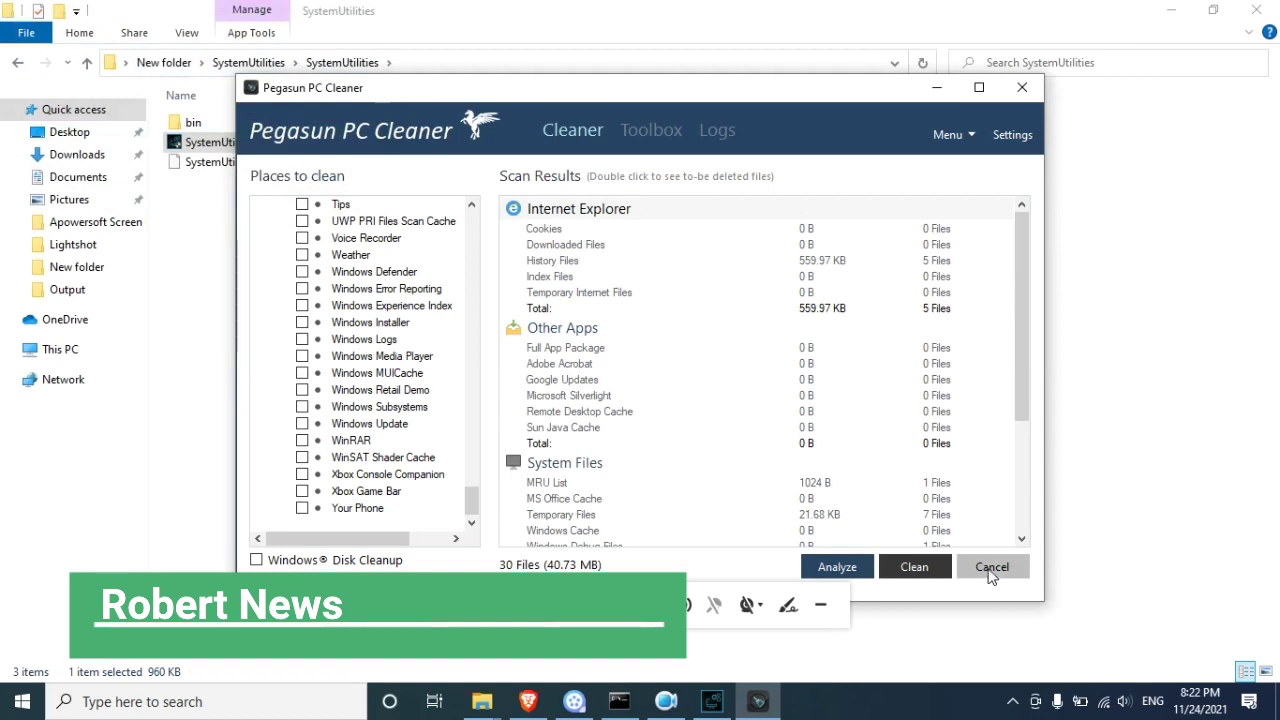
pyautogui.click(1021, 90)
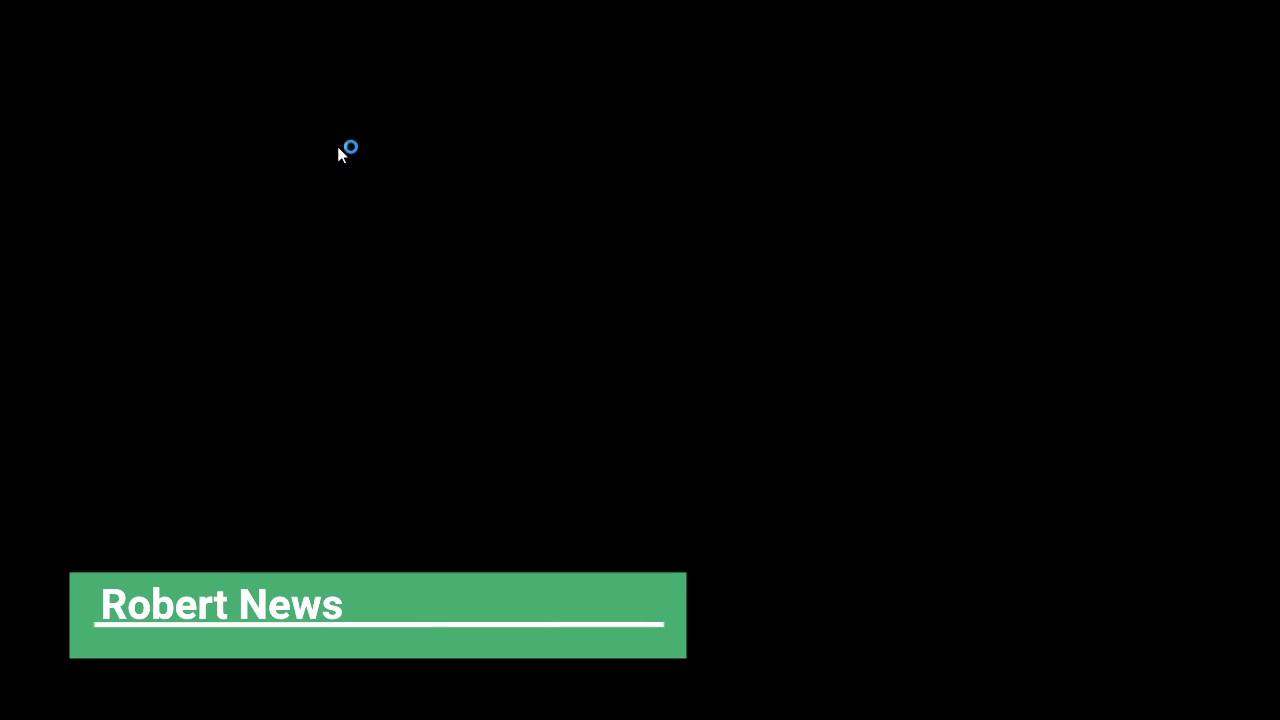
# Step: Relaunch with admin rights and review Startup Manager entries, Lightshot's actions and delayed startups
pyautogui.click(686, 473)
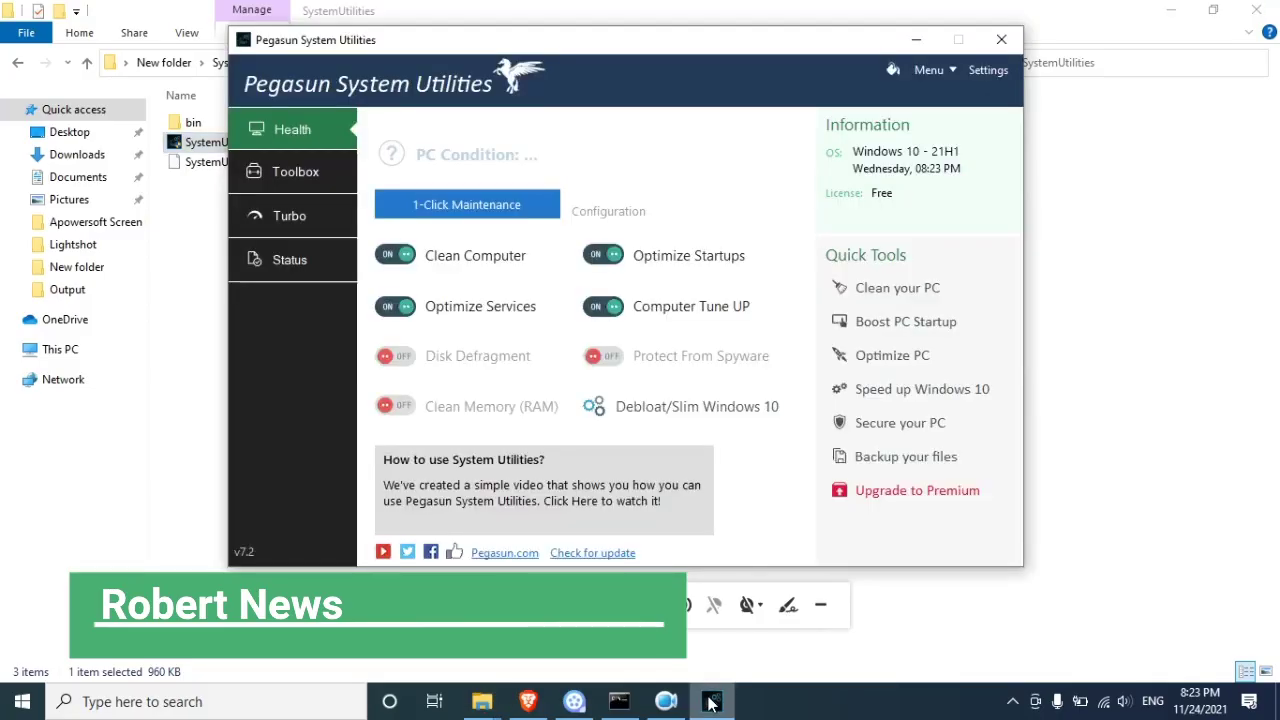
pyautogui.click(930, 320)
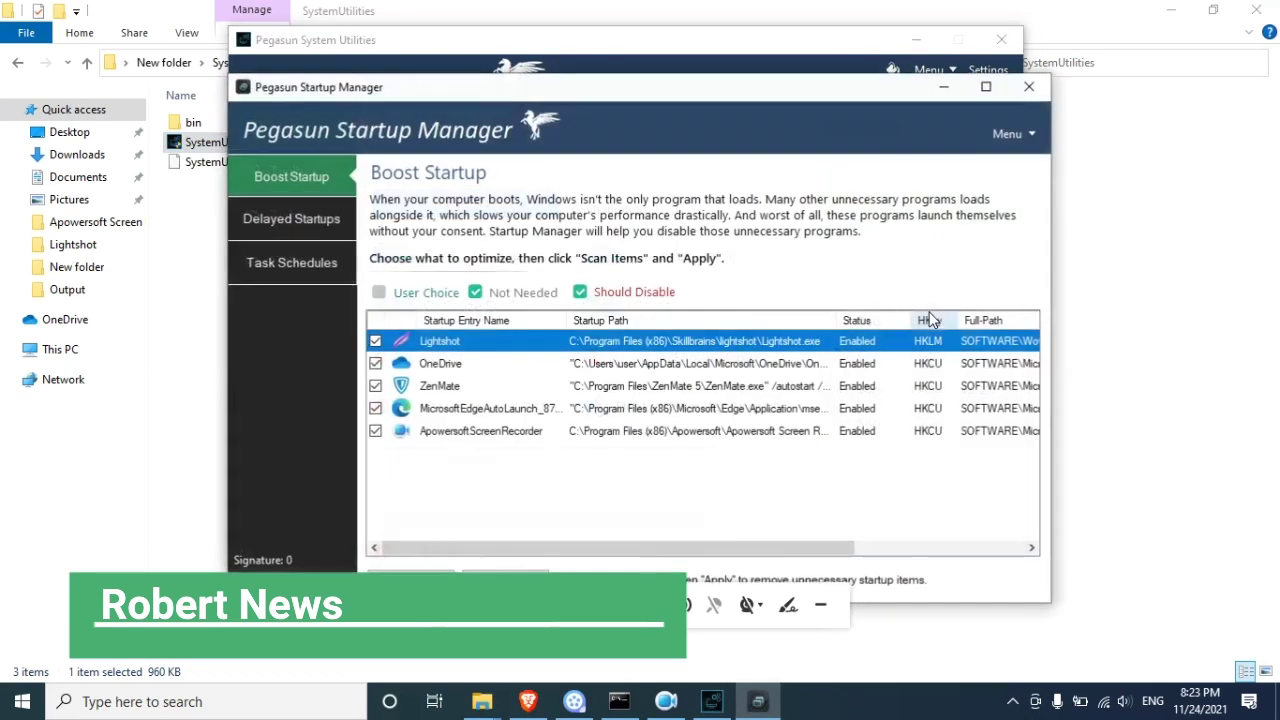
pyautogui.rightClick(547, 350)
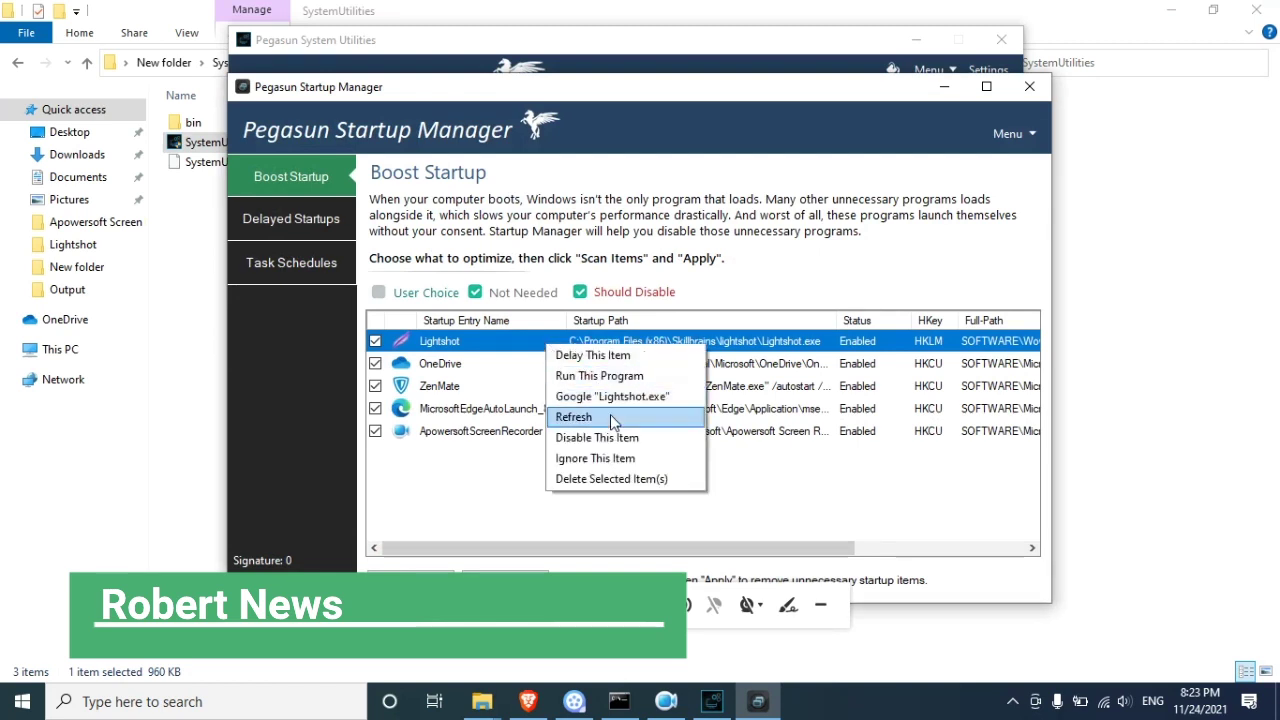
pyautogui.click(487, 478)
pyautogui.click(302, 214)
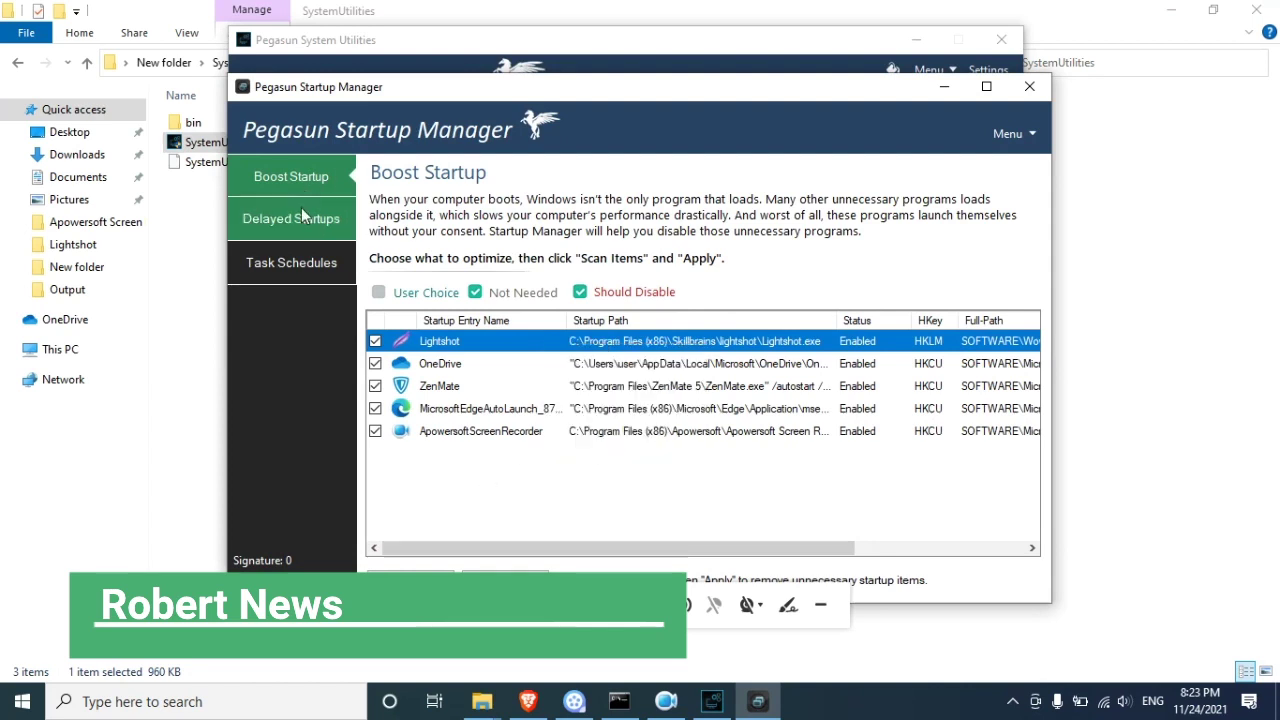
pyautogui.click(1030, 87)
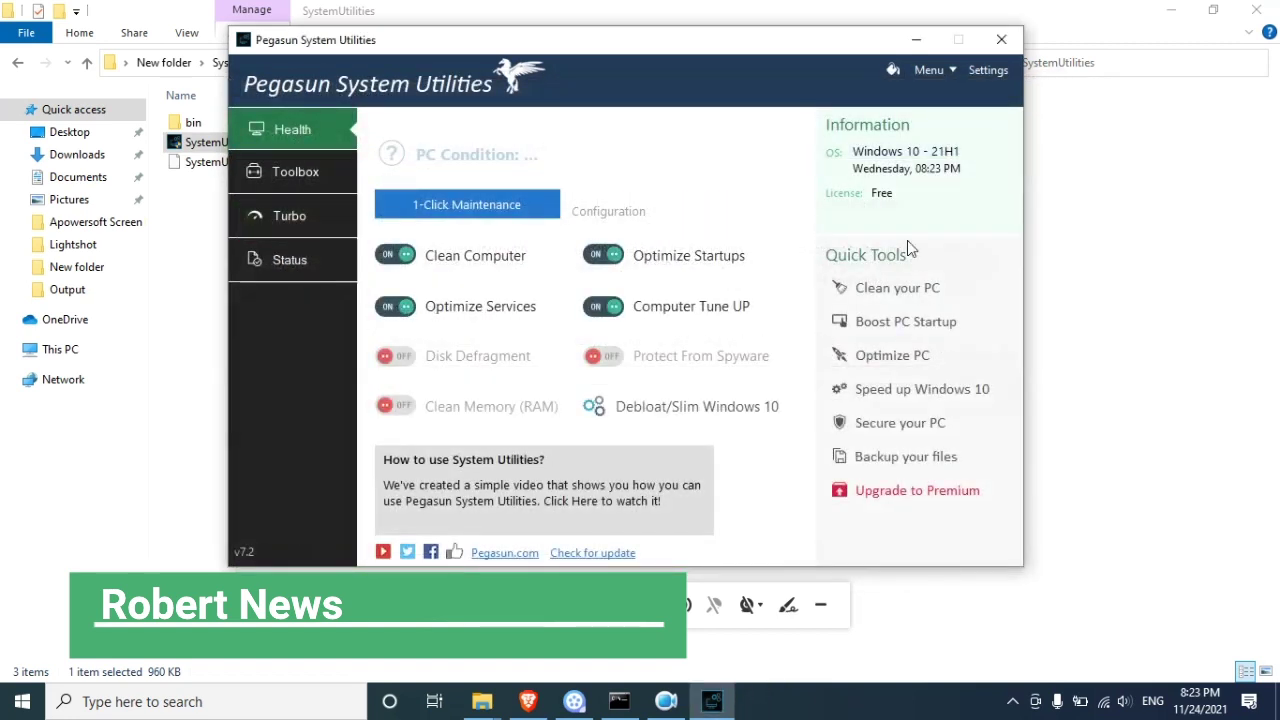
pyautogui.click(897, 366)
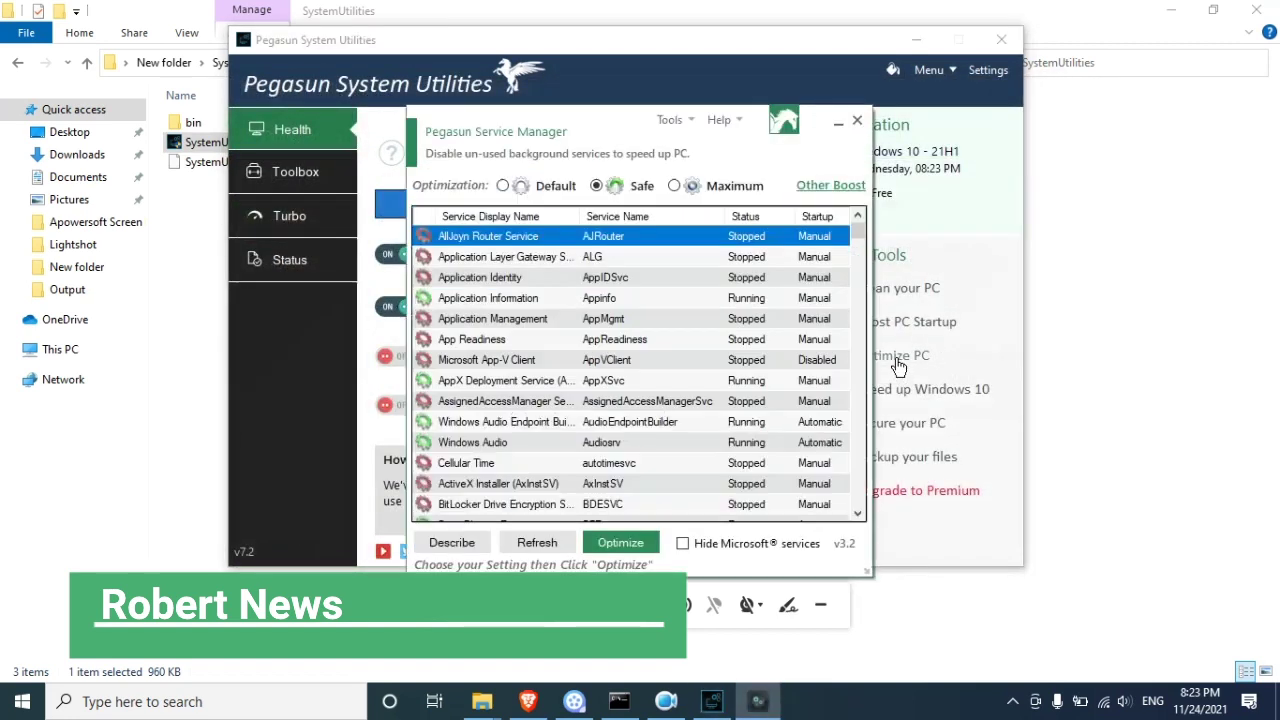
pyautogui.rightClick(600, 247)
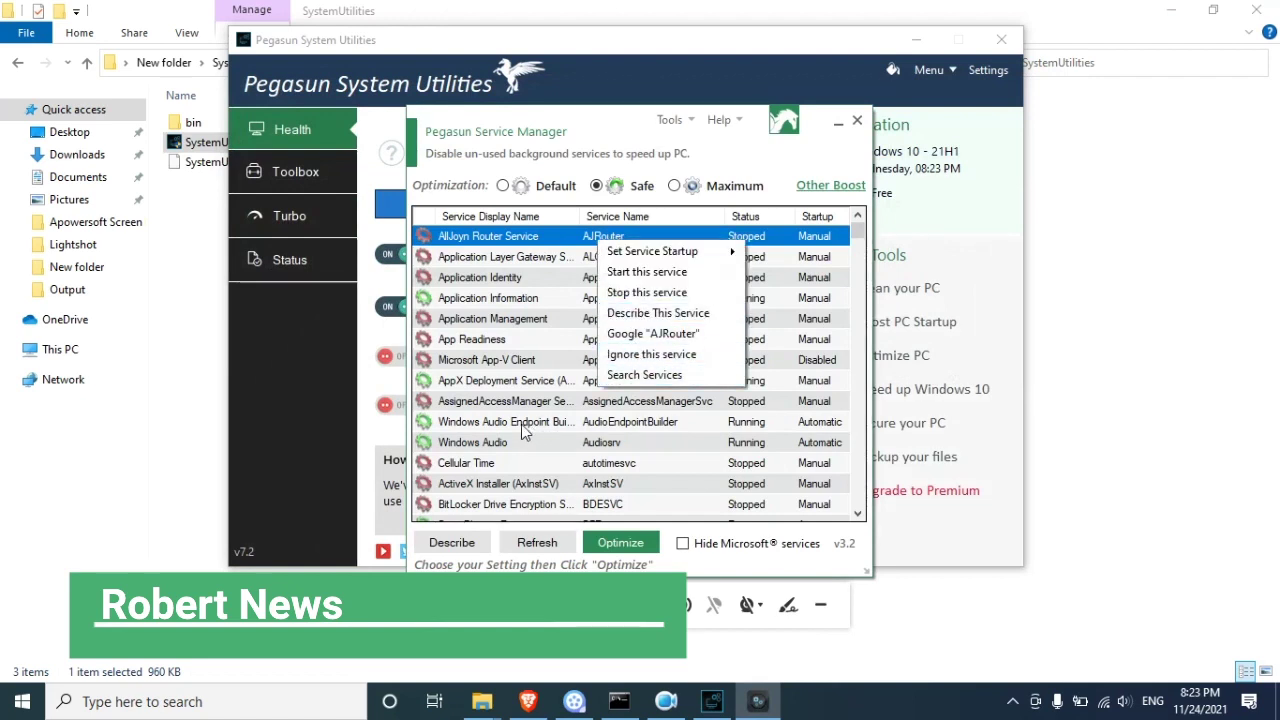
pyautogui.click(857, 421)
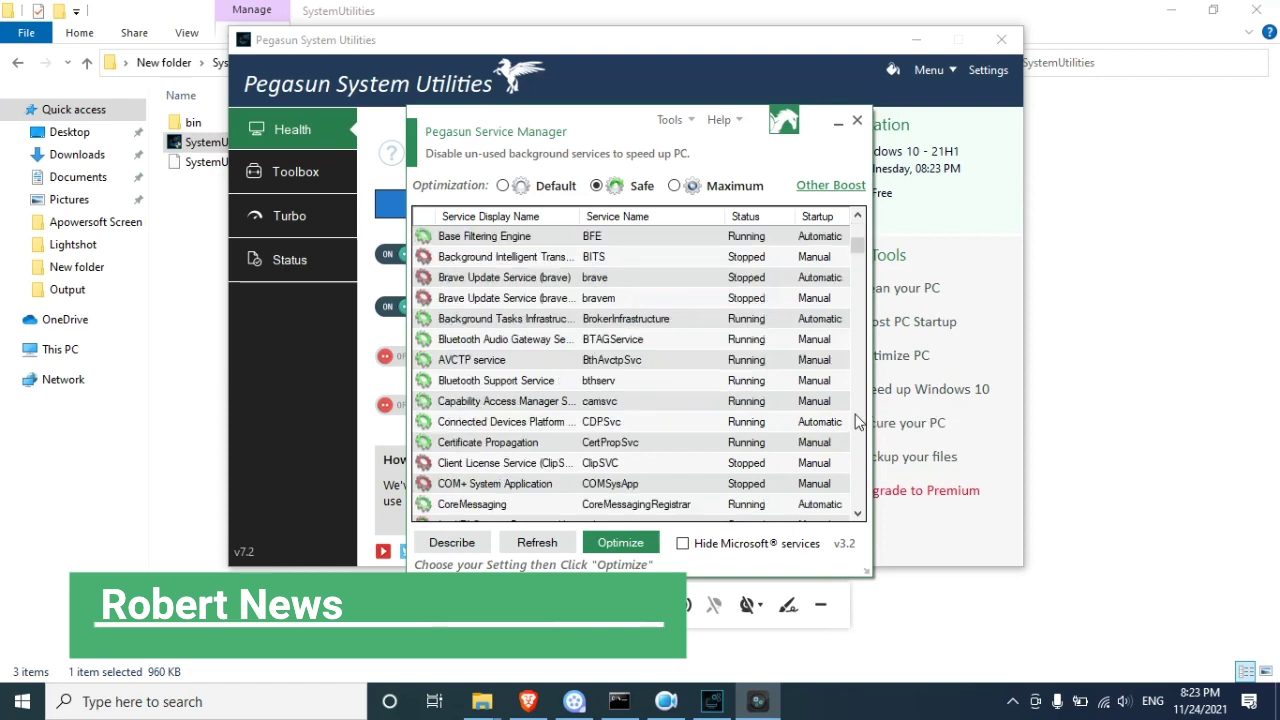
pyautogui.scroll(-20, 857, 421)
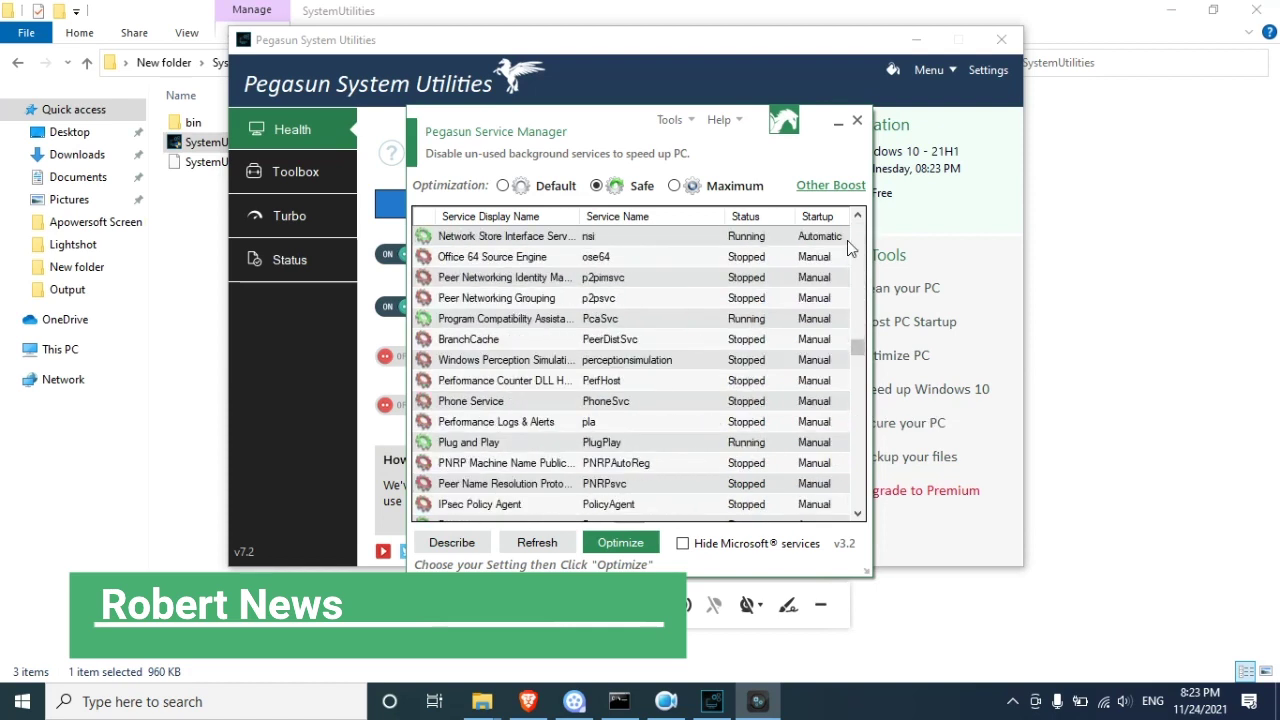
pyautogui.click(856, 123)
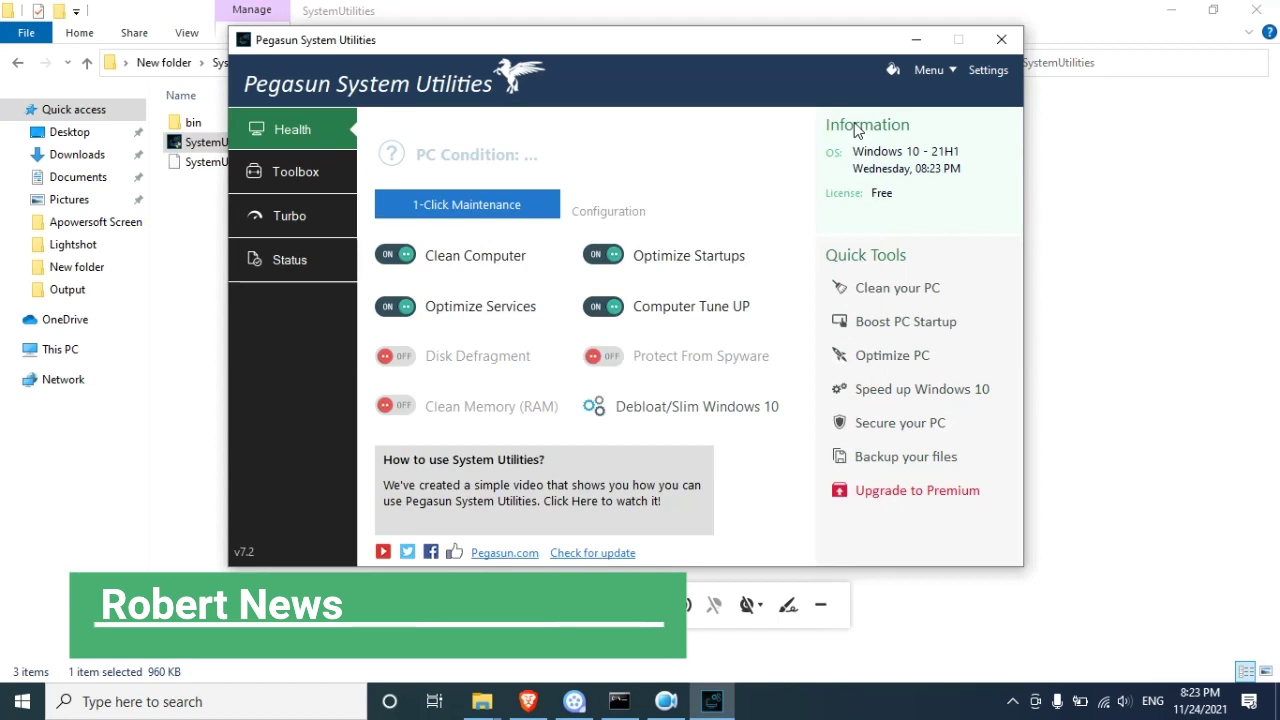
# Step: Try running Windows 10 optimizations, dismiss the Premium offer, and view the Optimizer's Utilities page
pyautogui.click(922, 389)
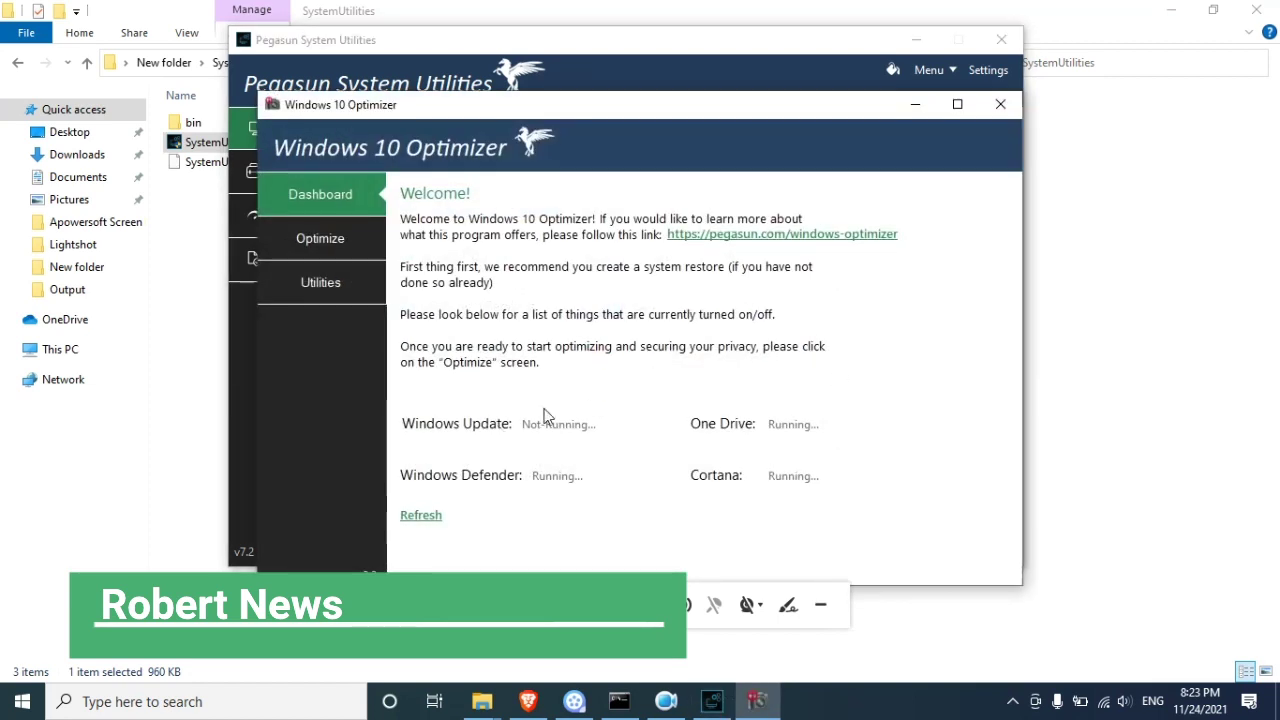
pyautogui.click(338, 238)
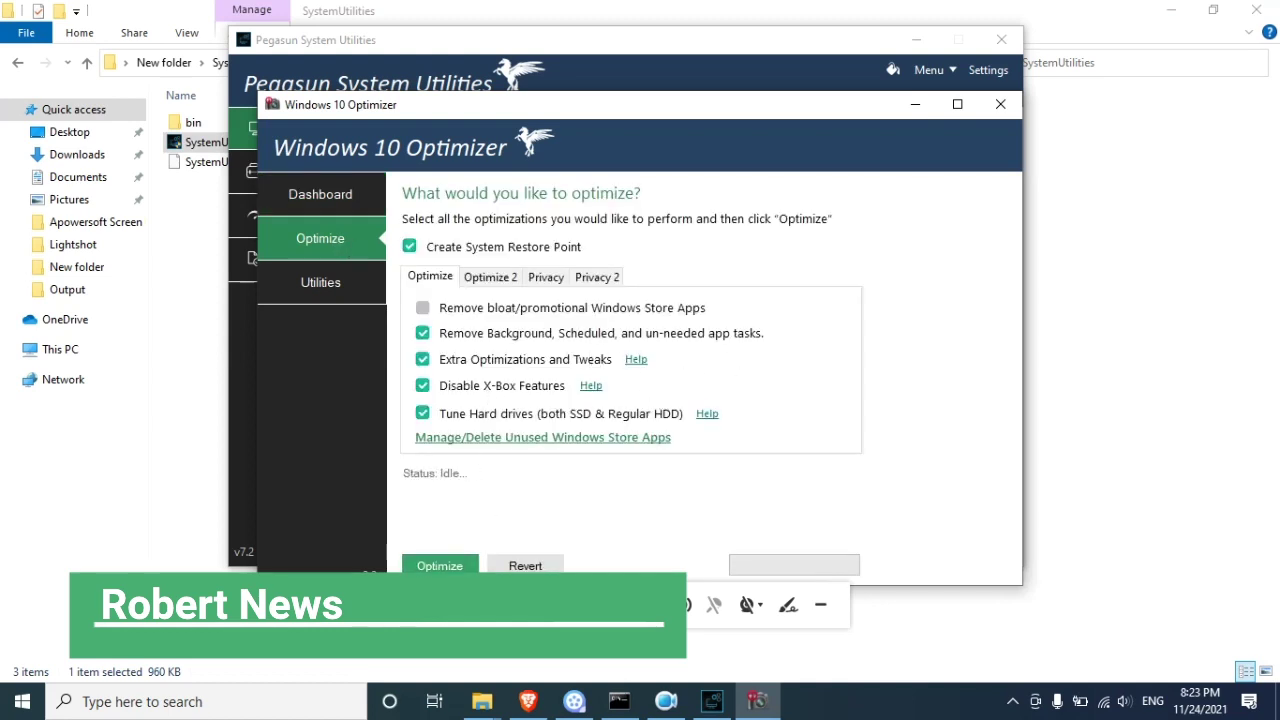
pyautogui.click(450, 568)
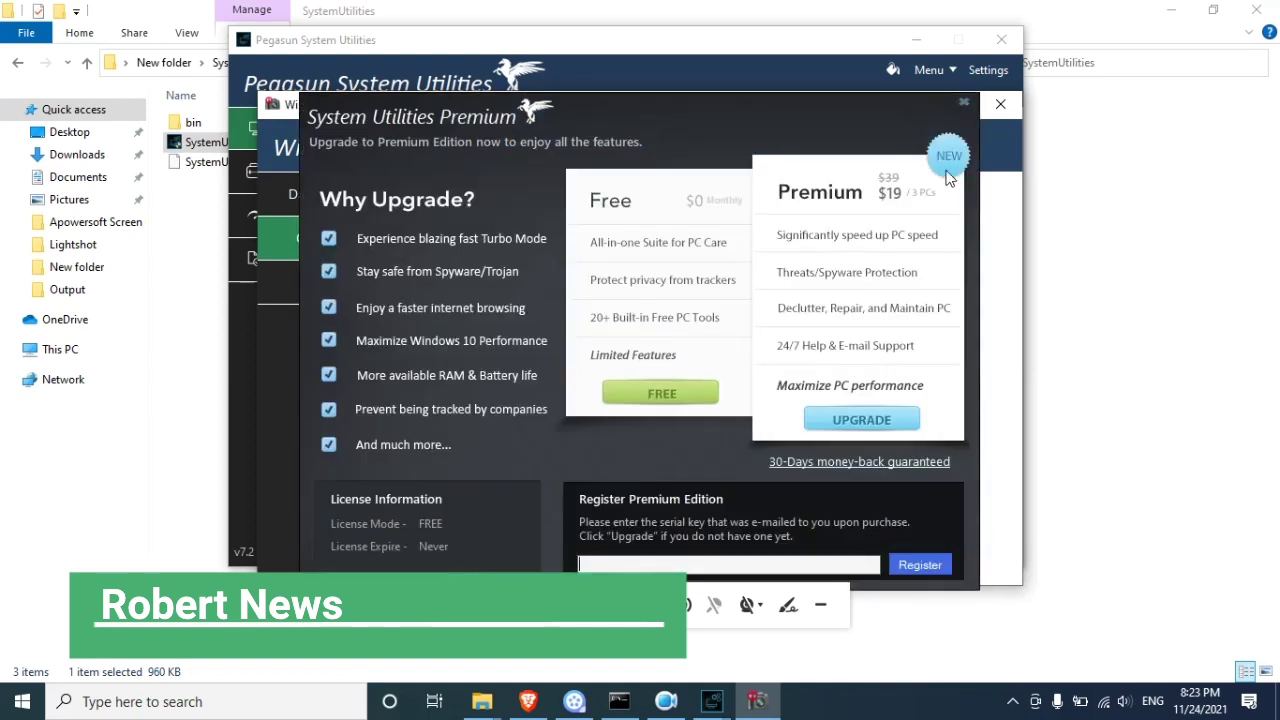
pyautogui.click(1000, 105)
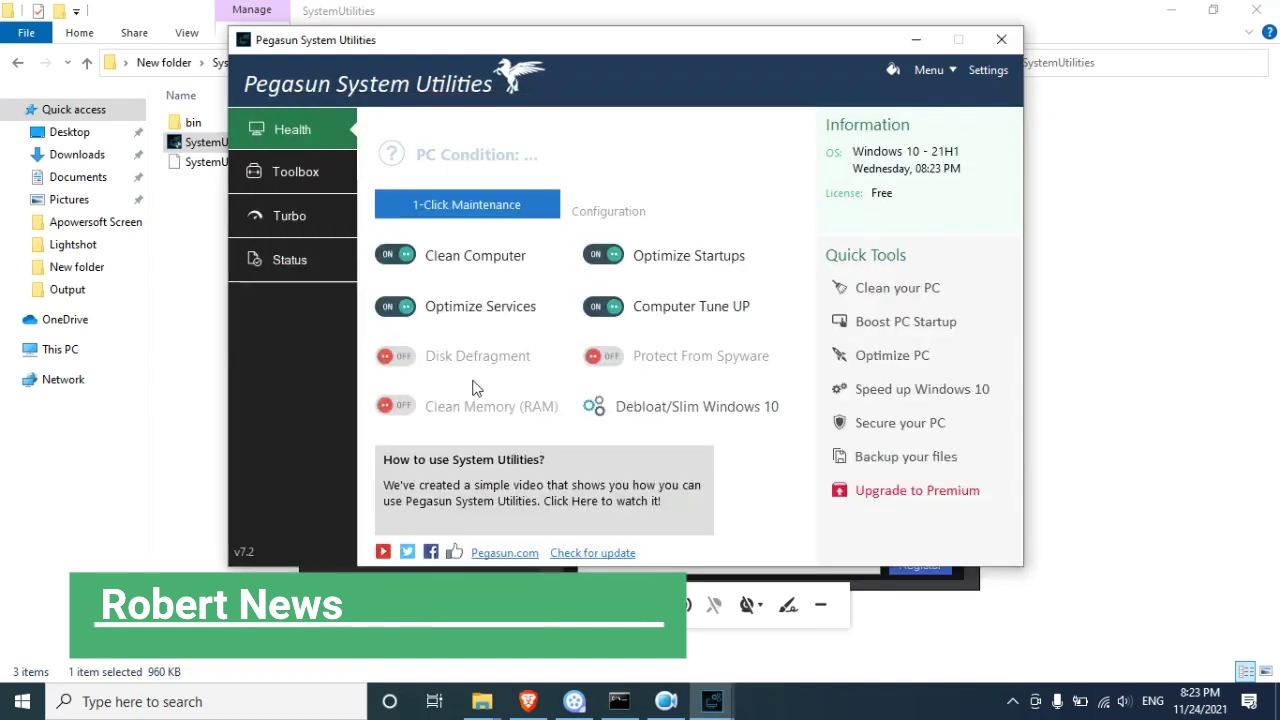
pyautogui.click(918, 390)
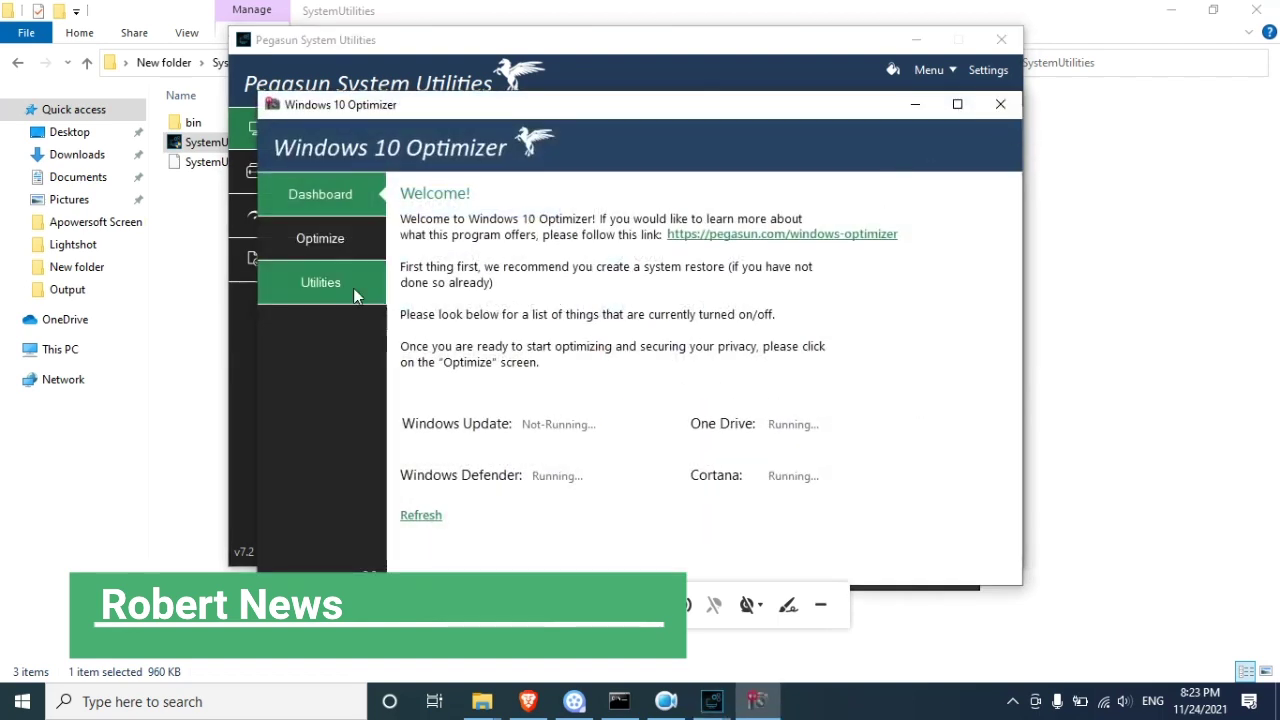
pyautogui.click(318, 281)
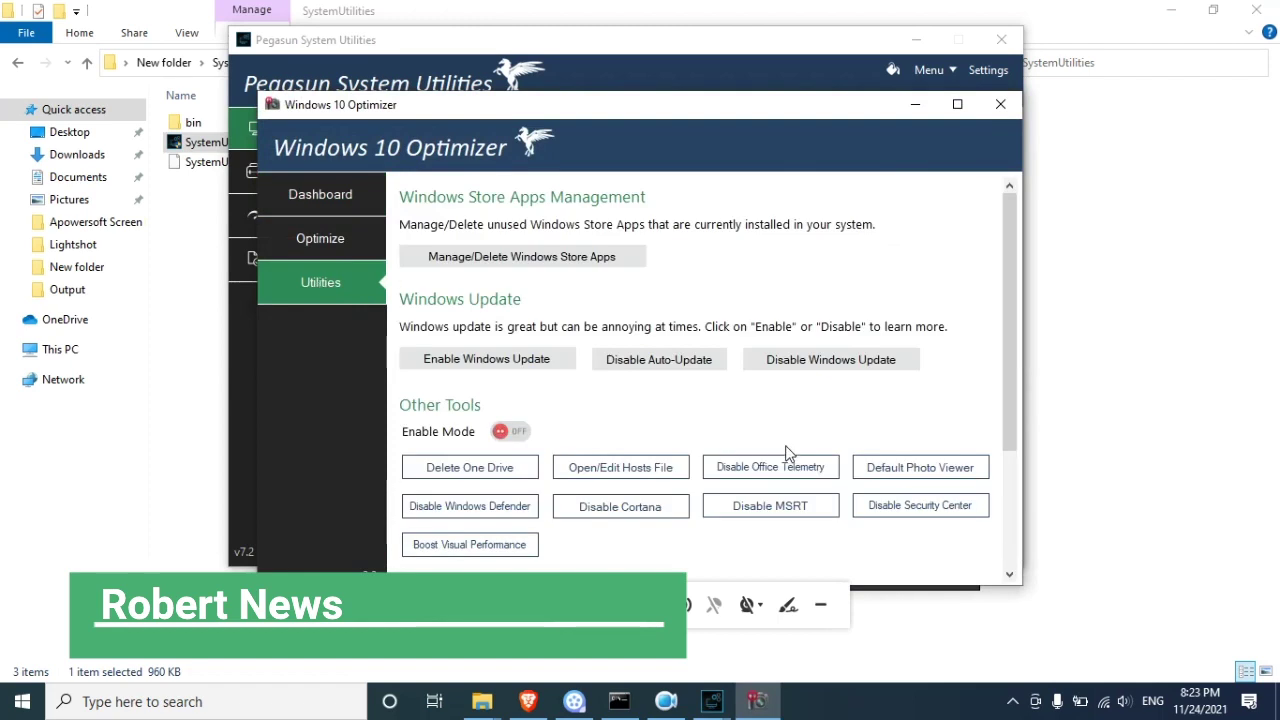
# Step: Close the Optimizer, then open and close Spyware Defender and Backup Manager
pyautogui.click(997, 107)
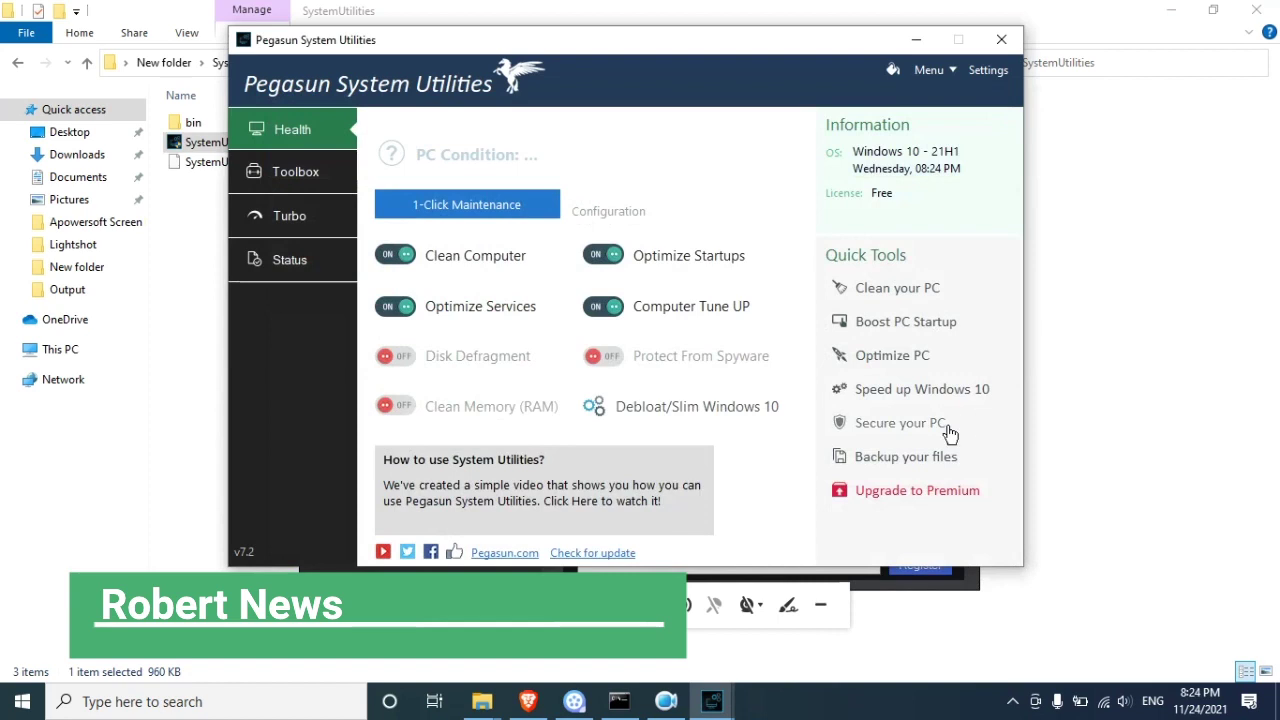
pyautogui.click(893, 425)
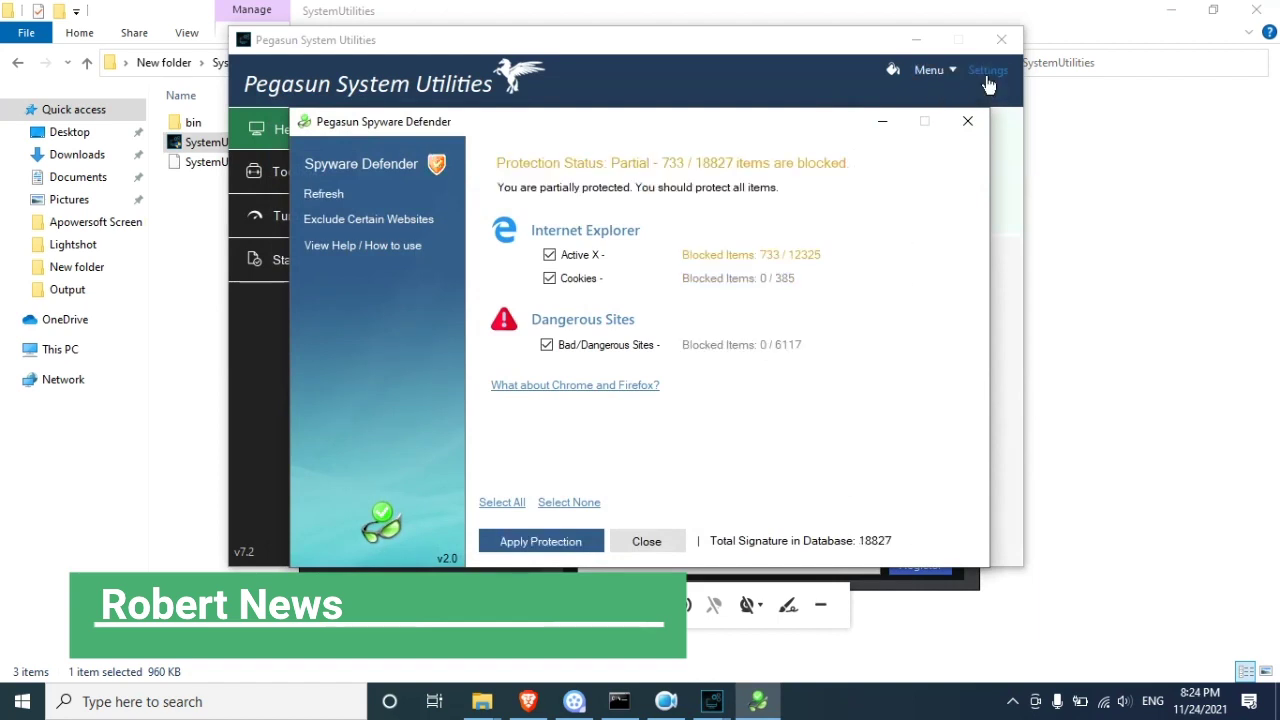
pyautogui.click(967, 121)
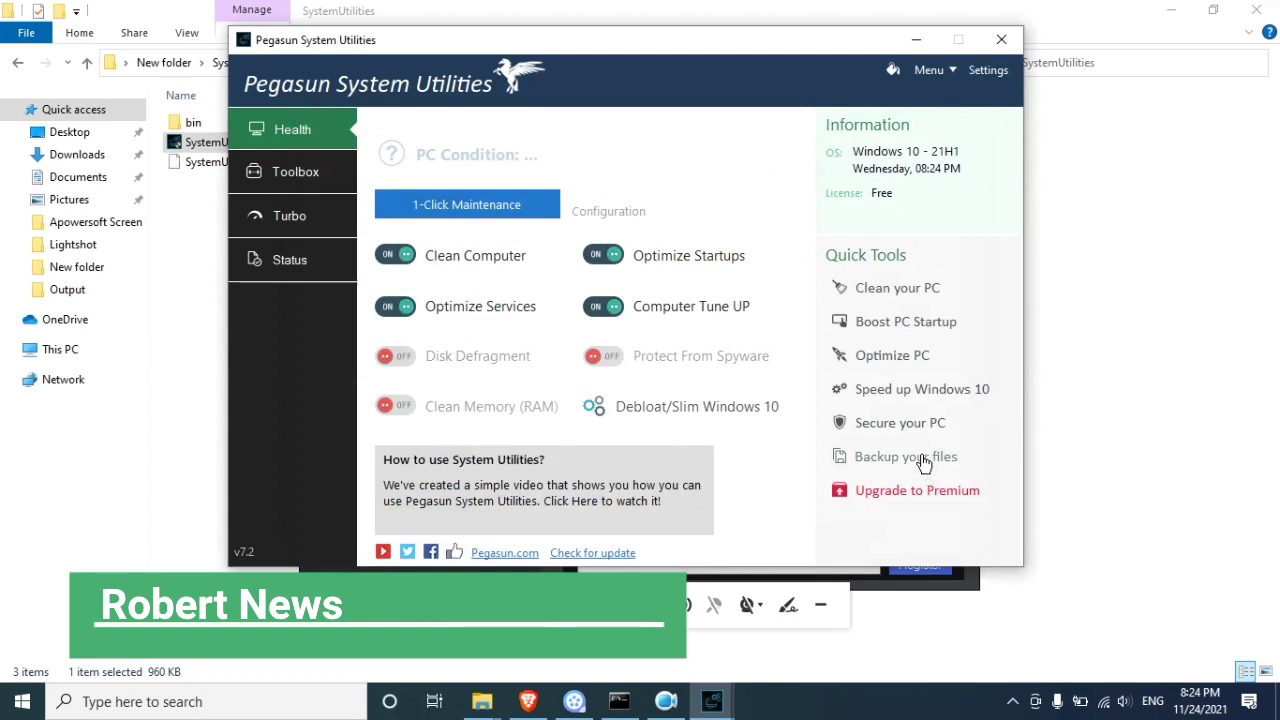
pyautogui.click(922, 459)
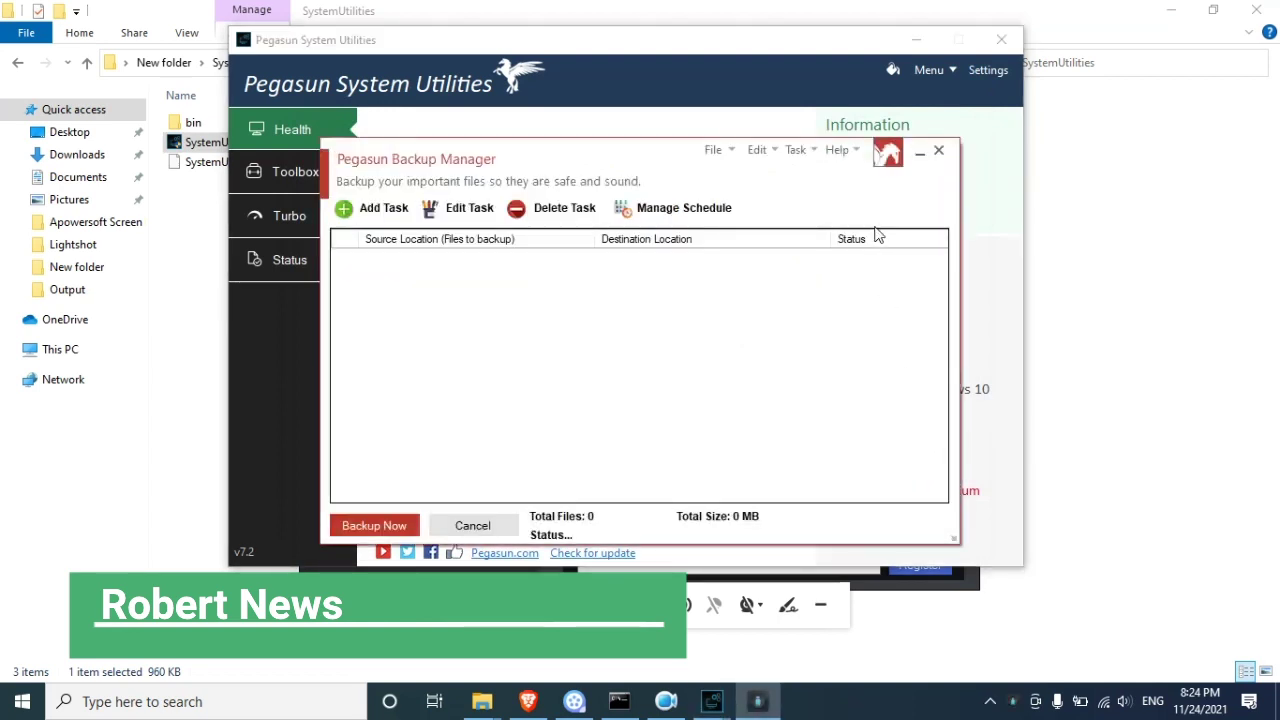
pyautogui.click(940, 153)
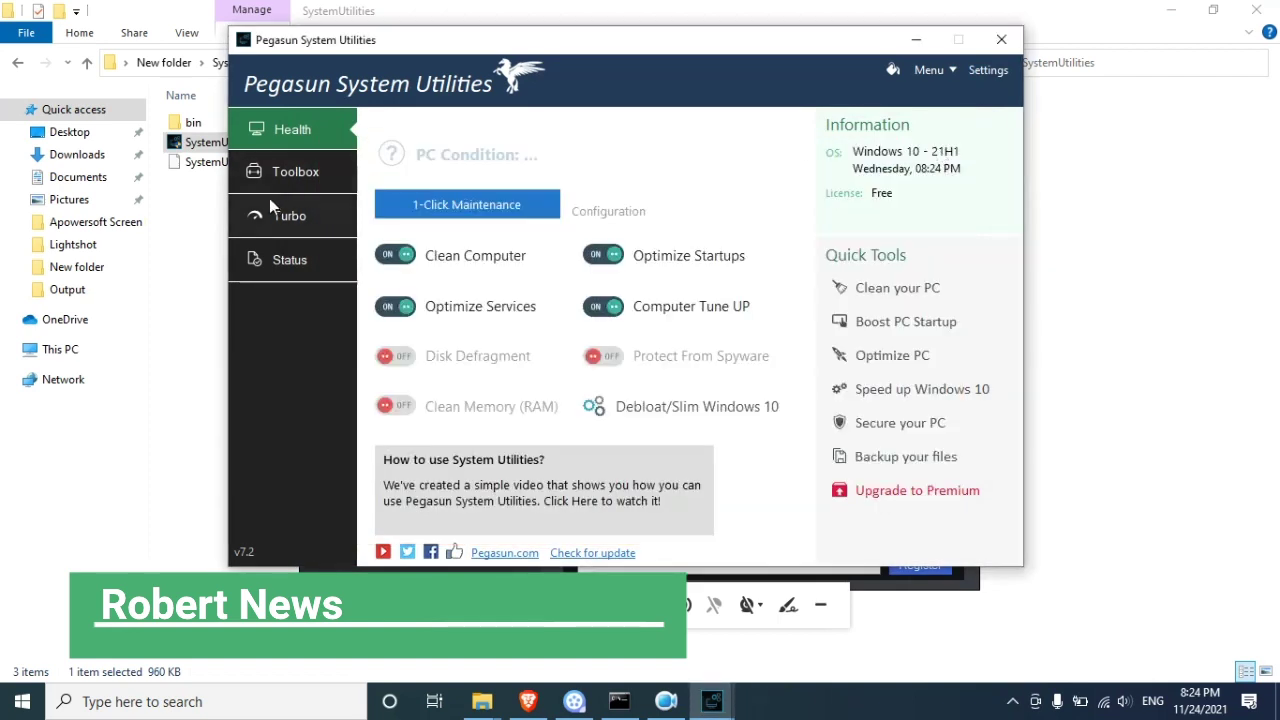
# Step: From the Toolbox, run Memory Cleaner's Clean, leaving 3778 MB of 7888 MB used, then close it
pyautogui.click(271, 173)
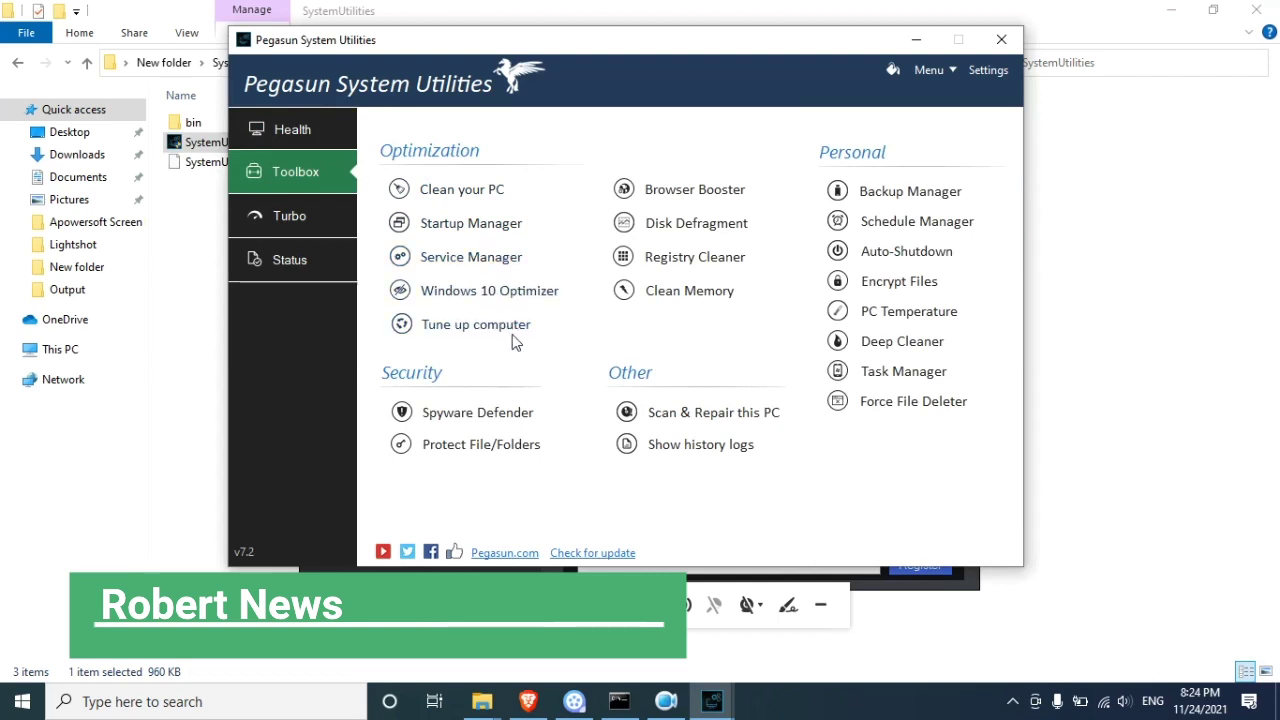
pyautogui.click(695, 295)
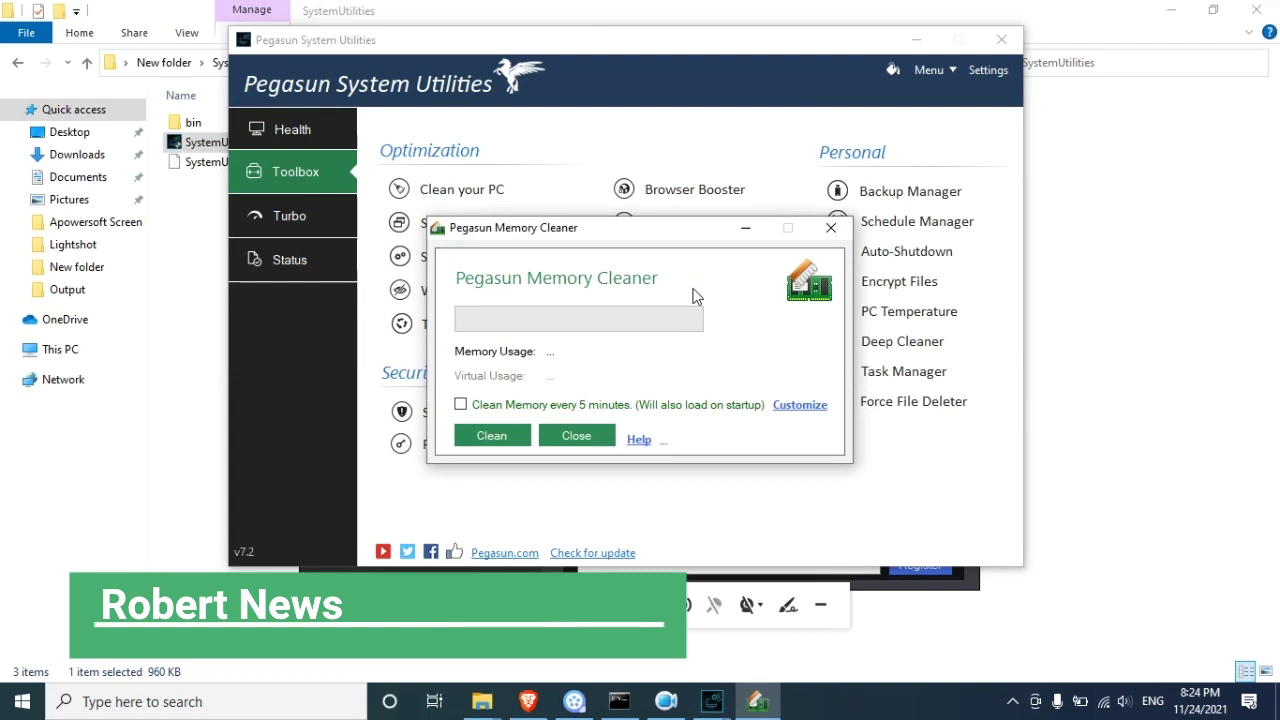
pyautogui.click(496, 436)
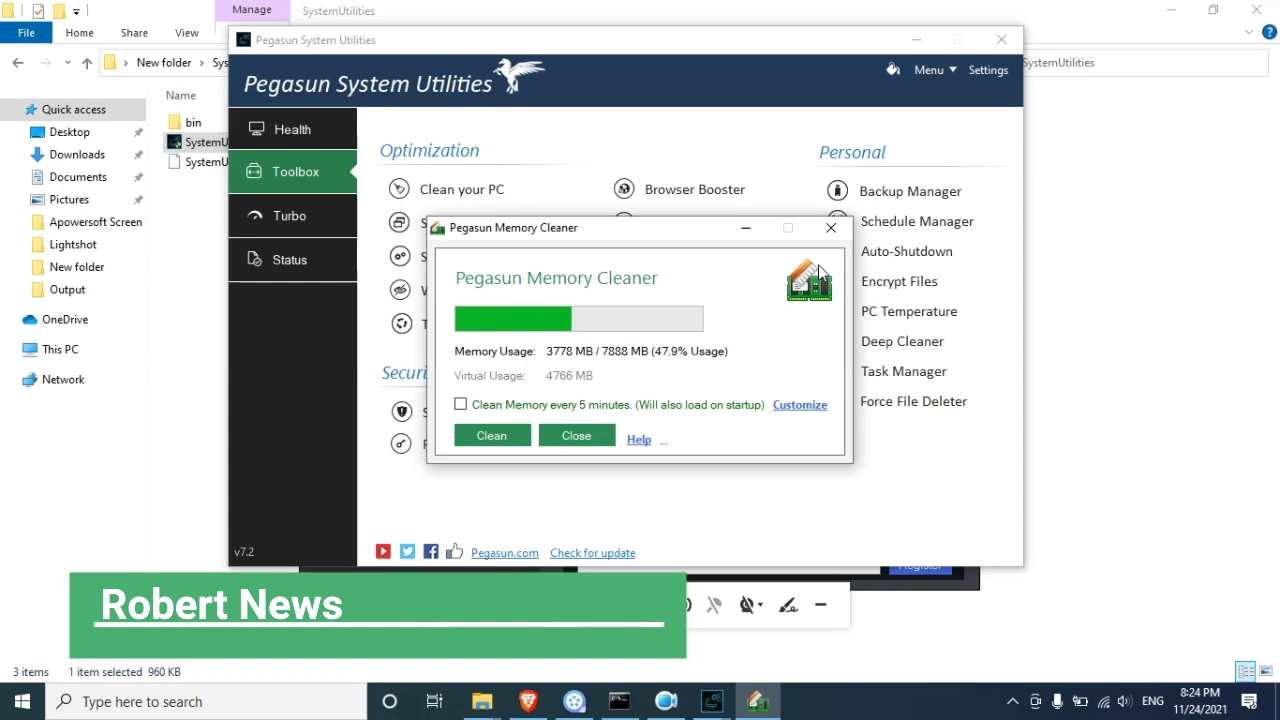
pyautogui.click(583, 435)
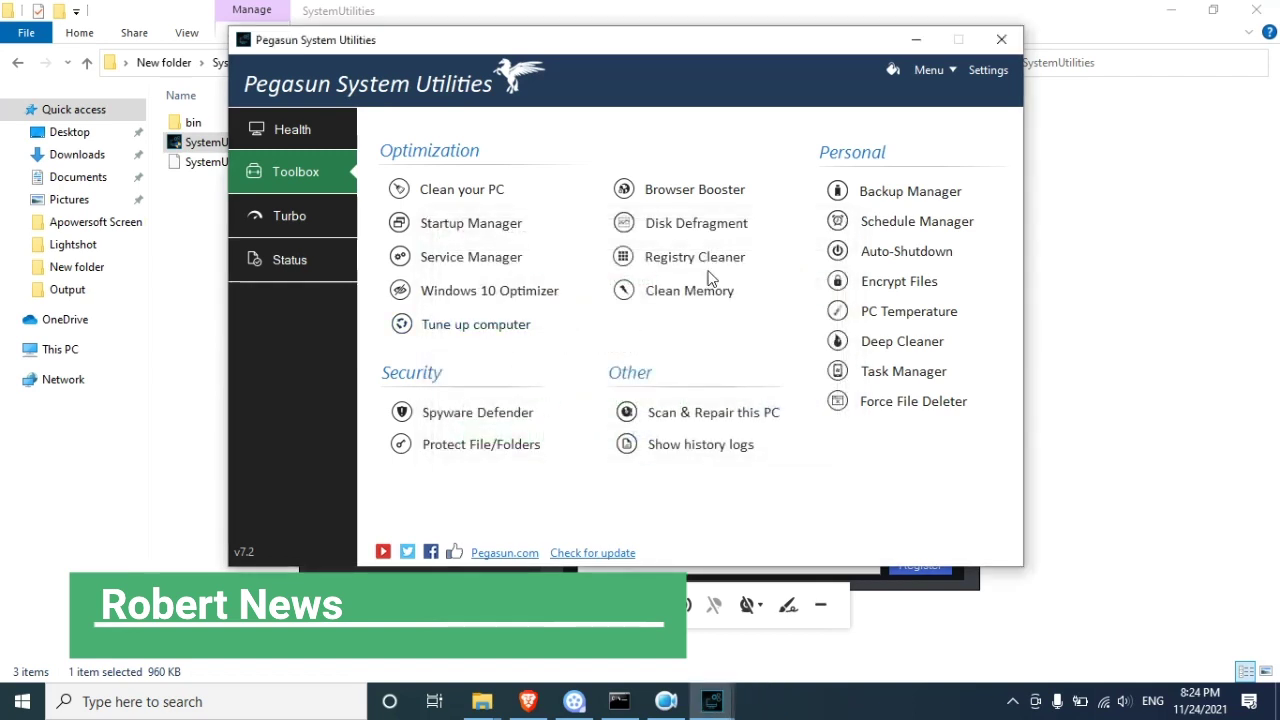
pyautogui.click(895, 220)
pyautogui.click(896, 176)
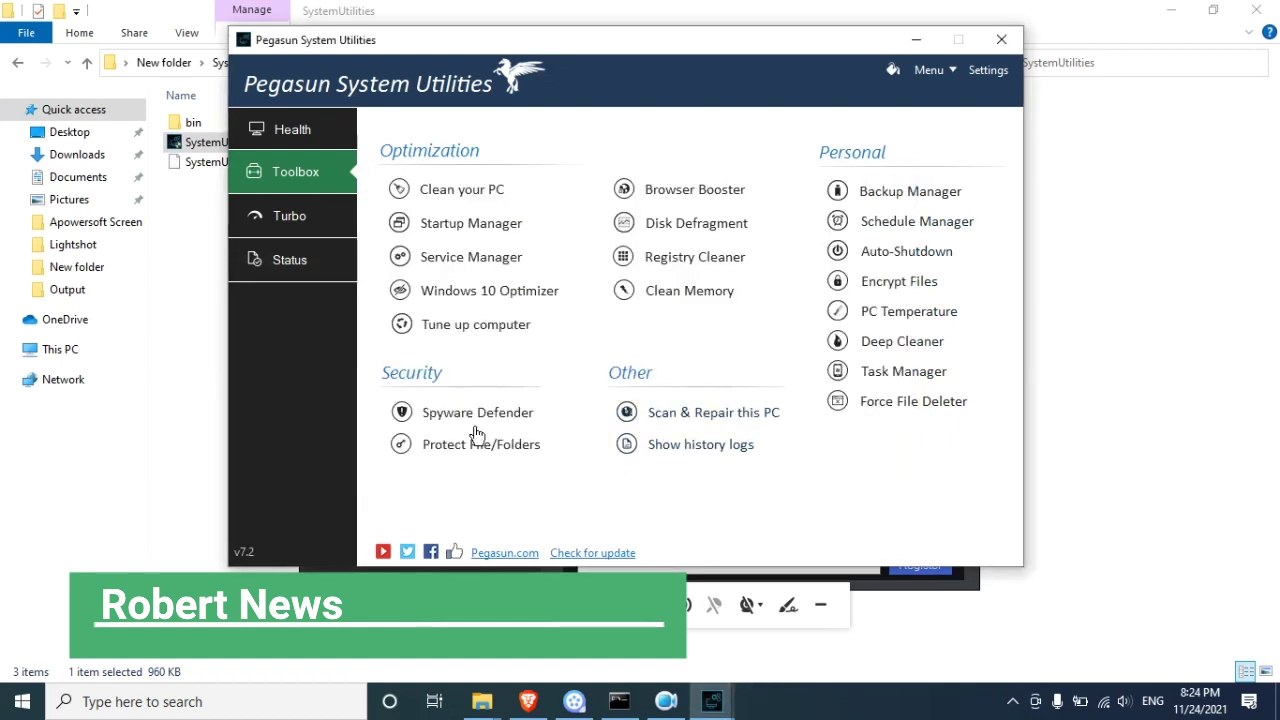
pyautogui.click(292, 263)
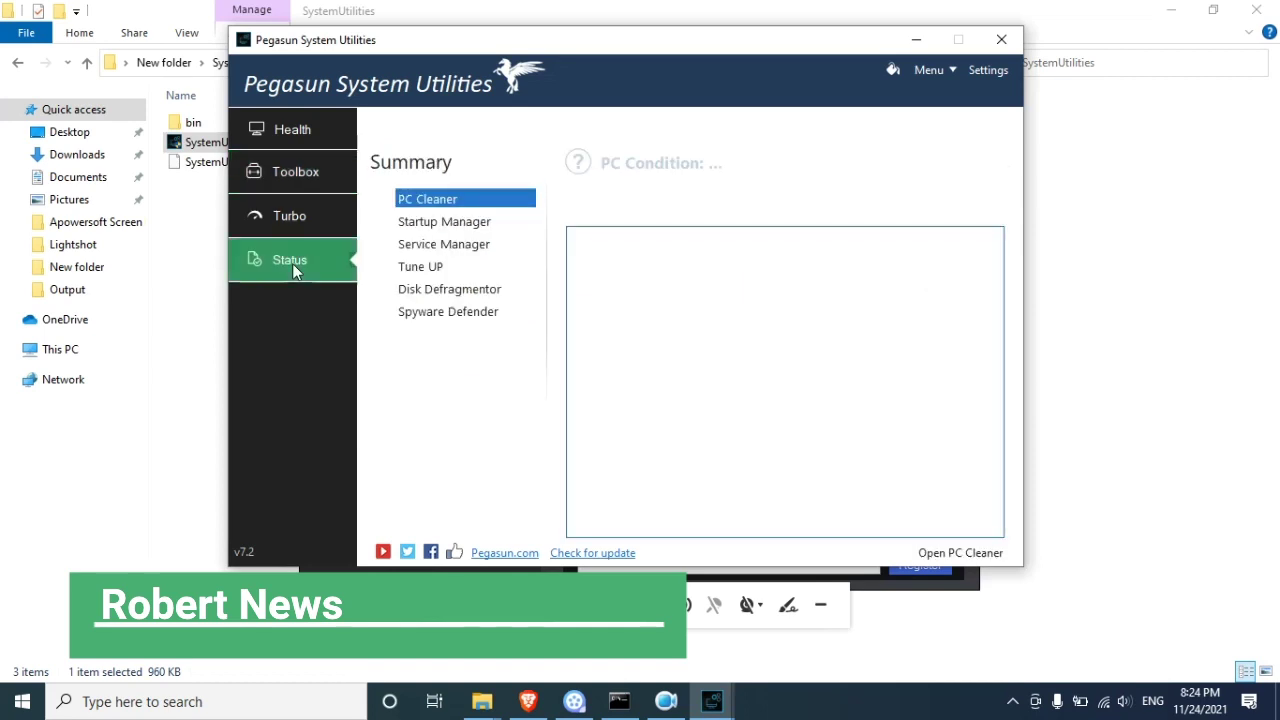
pyautogui.click(279, 218)
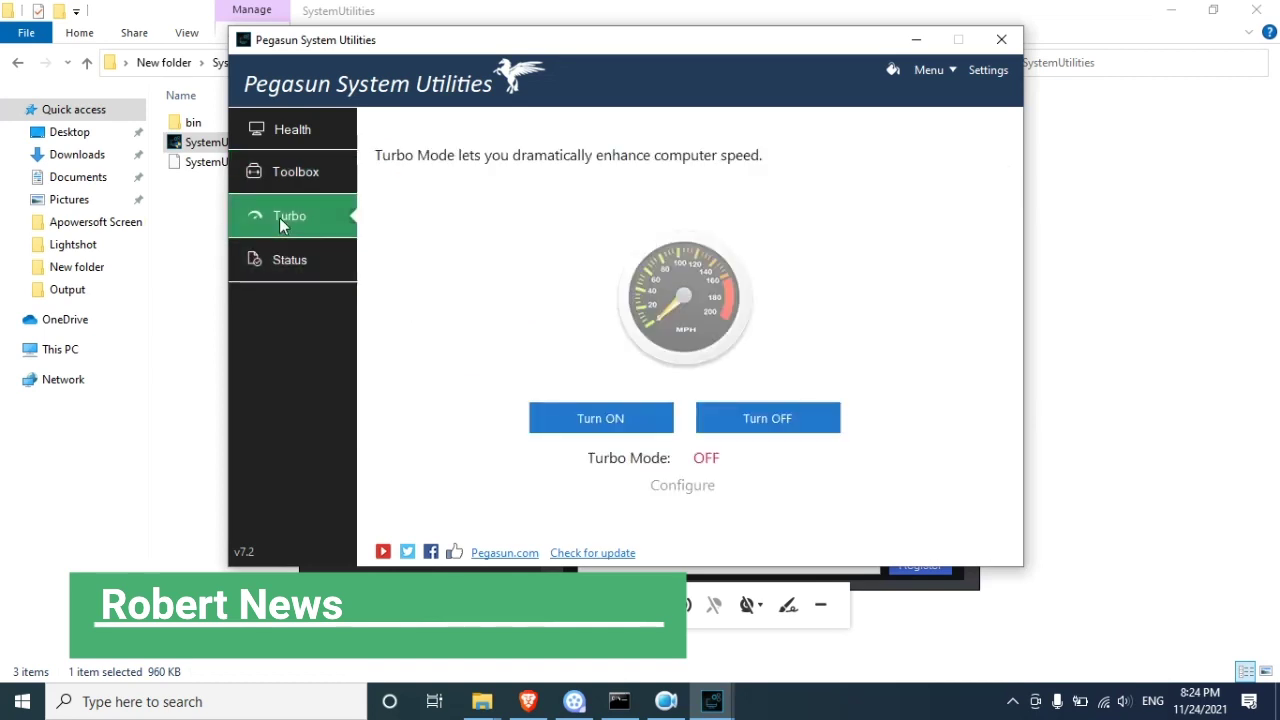
pyautogui.click(281, 191)
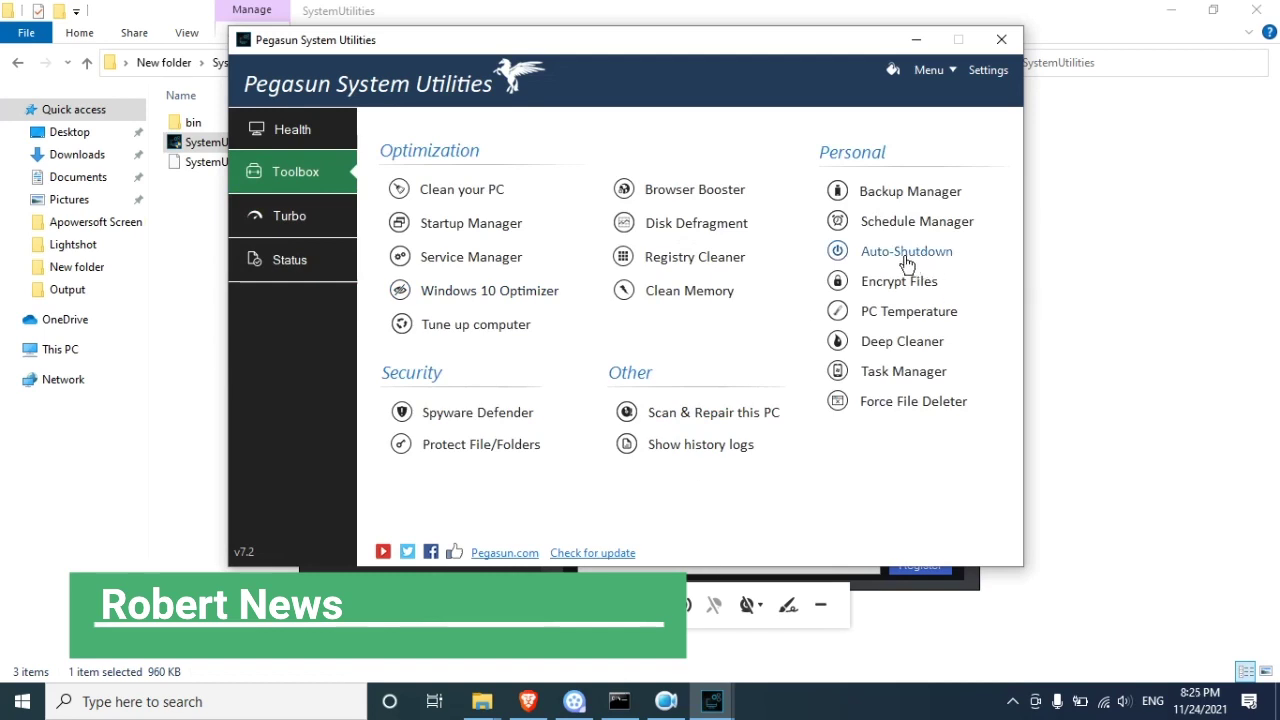
pyautogui.click(726, 223)
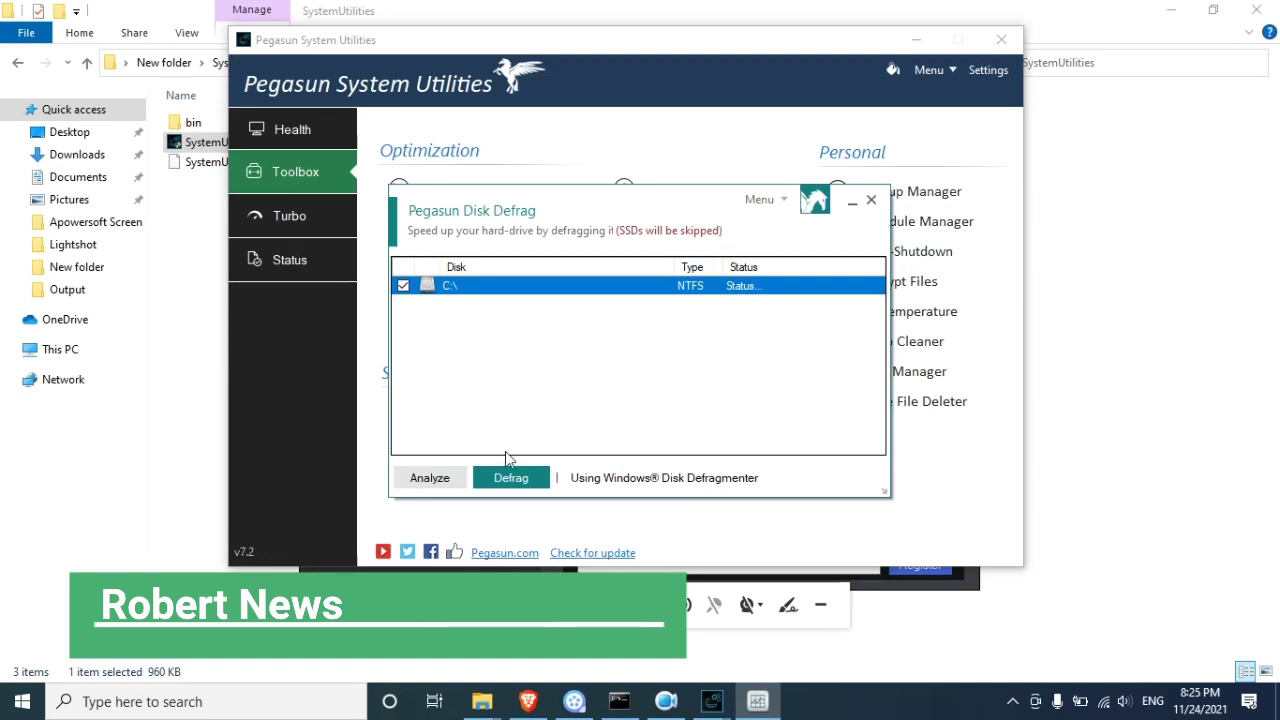
pyautogui.click(456, 484)
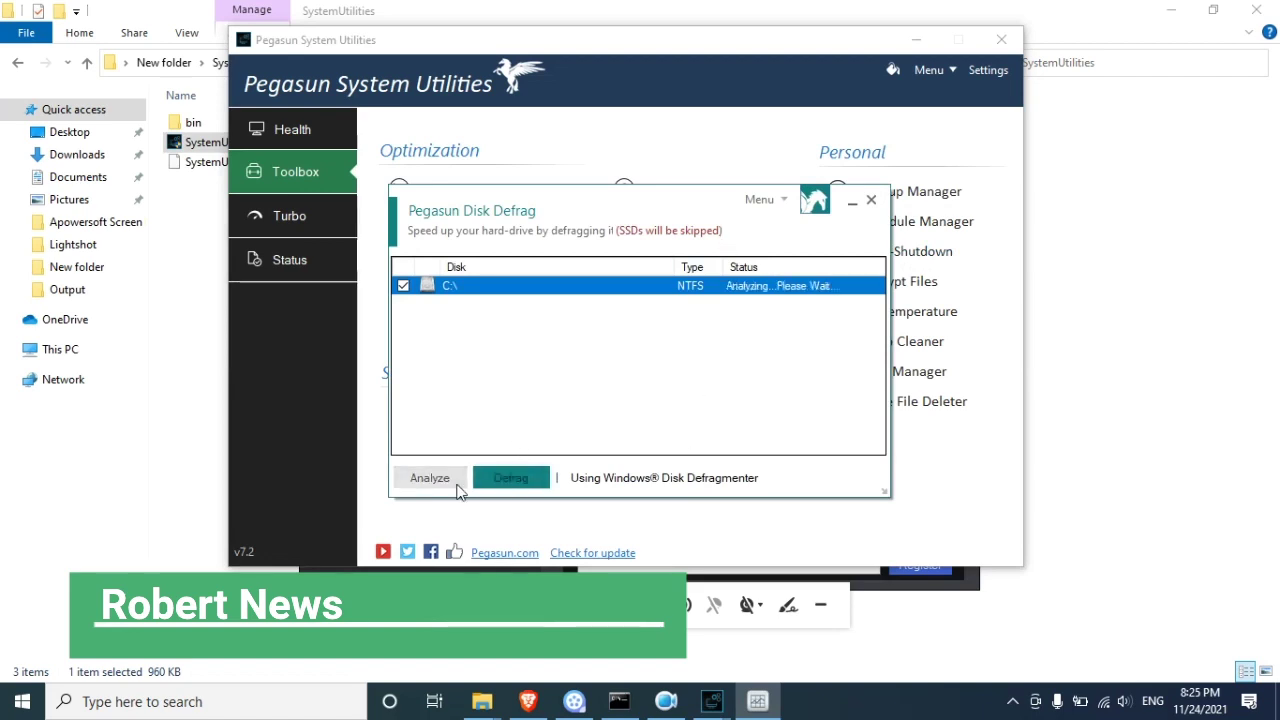
pyautogui.click(871, 201)
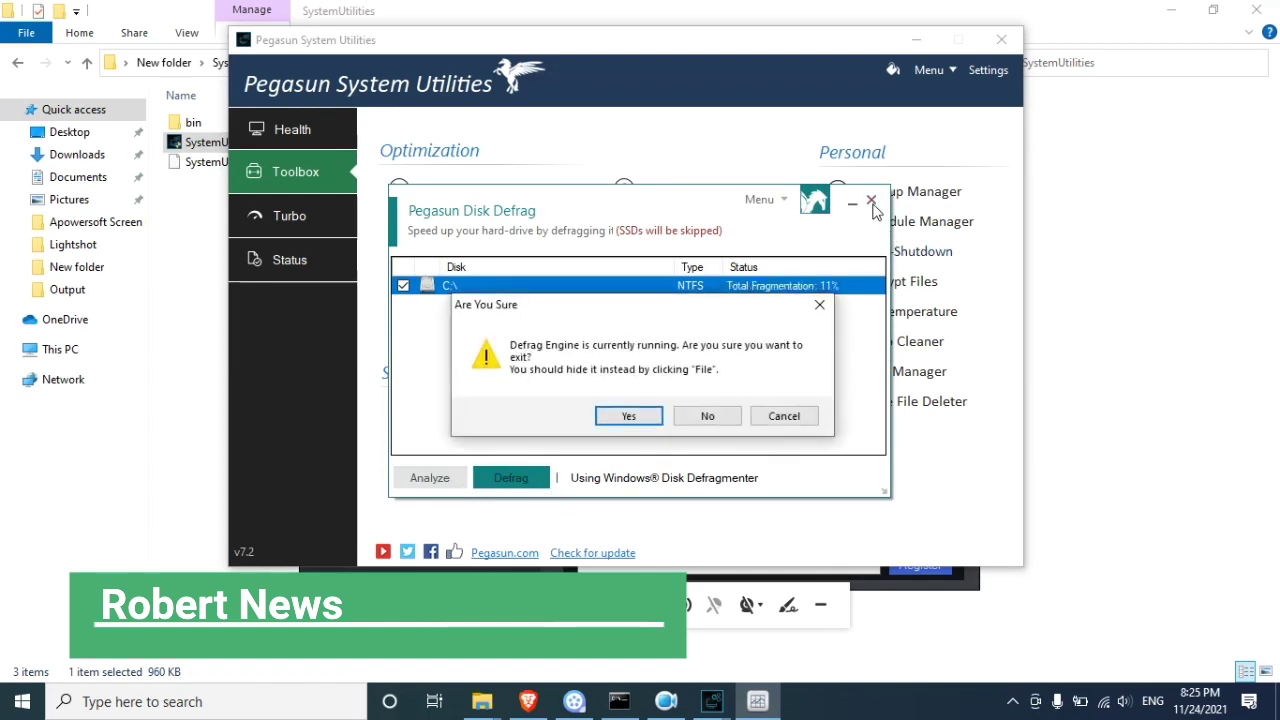
pyautogui.click(625, 416)
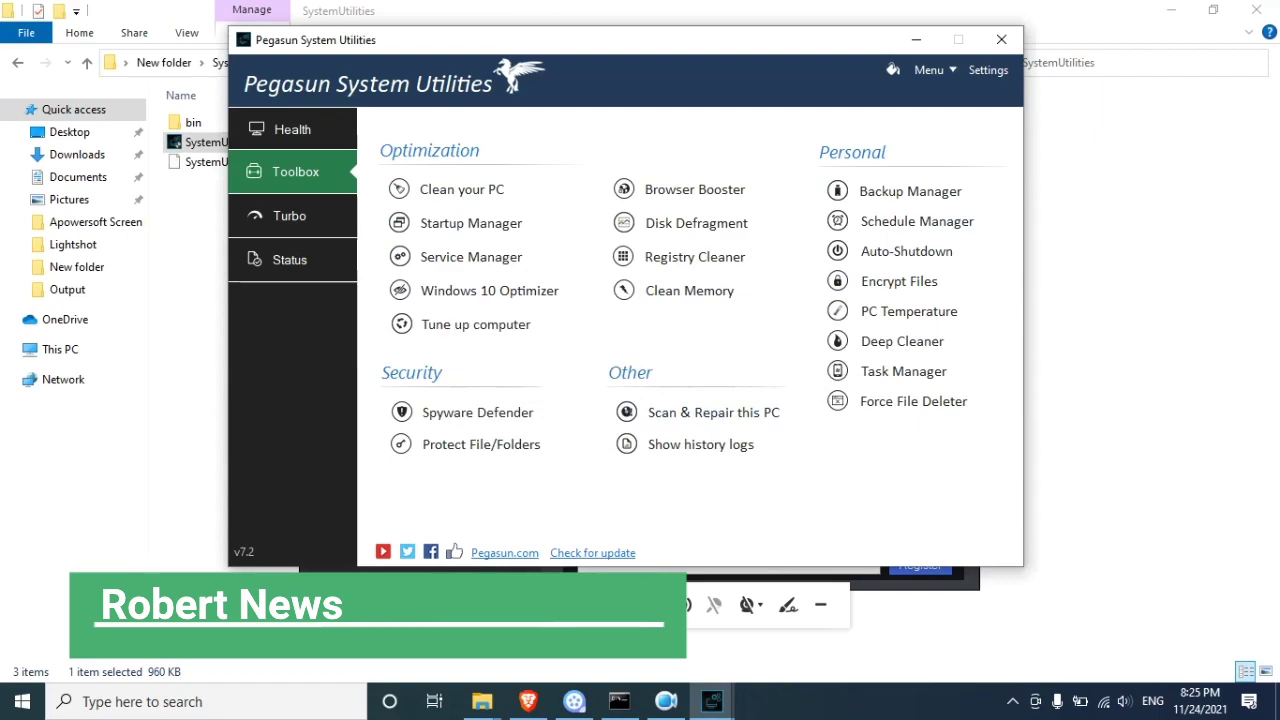